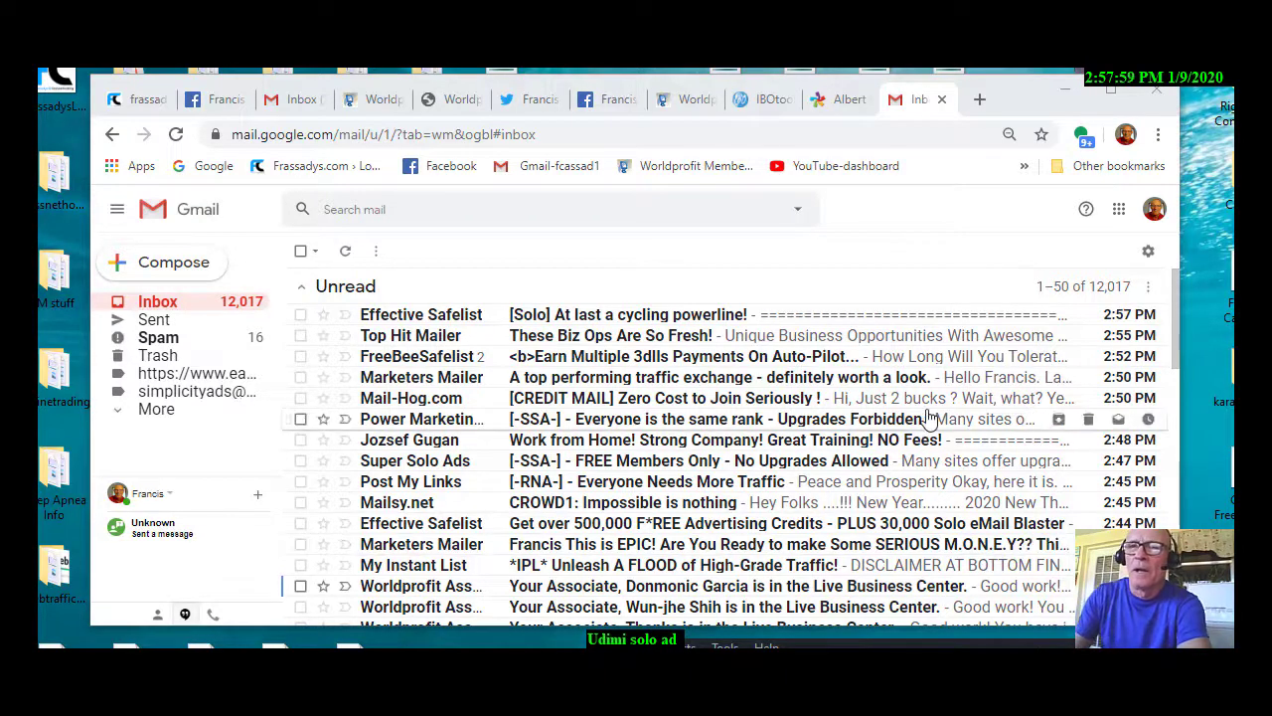
# - In a new Chrome tab, scroll the Other bookmarks folder down to the Udimi_Search bookmark
pyautogui.click(979, 98)
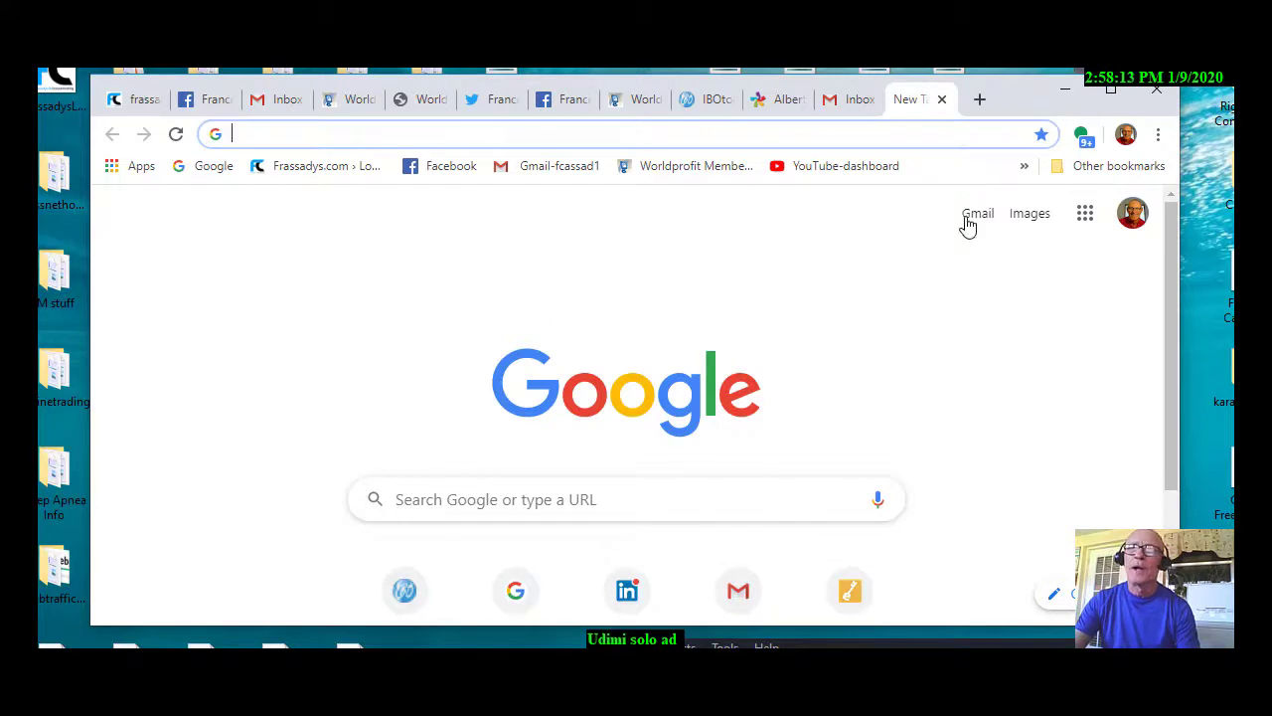
pyautogui.click(1060, 167)
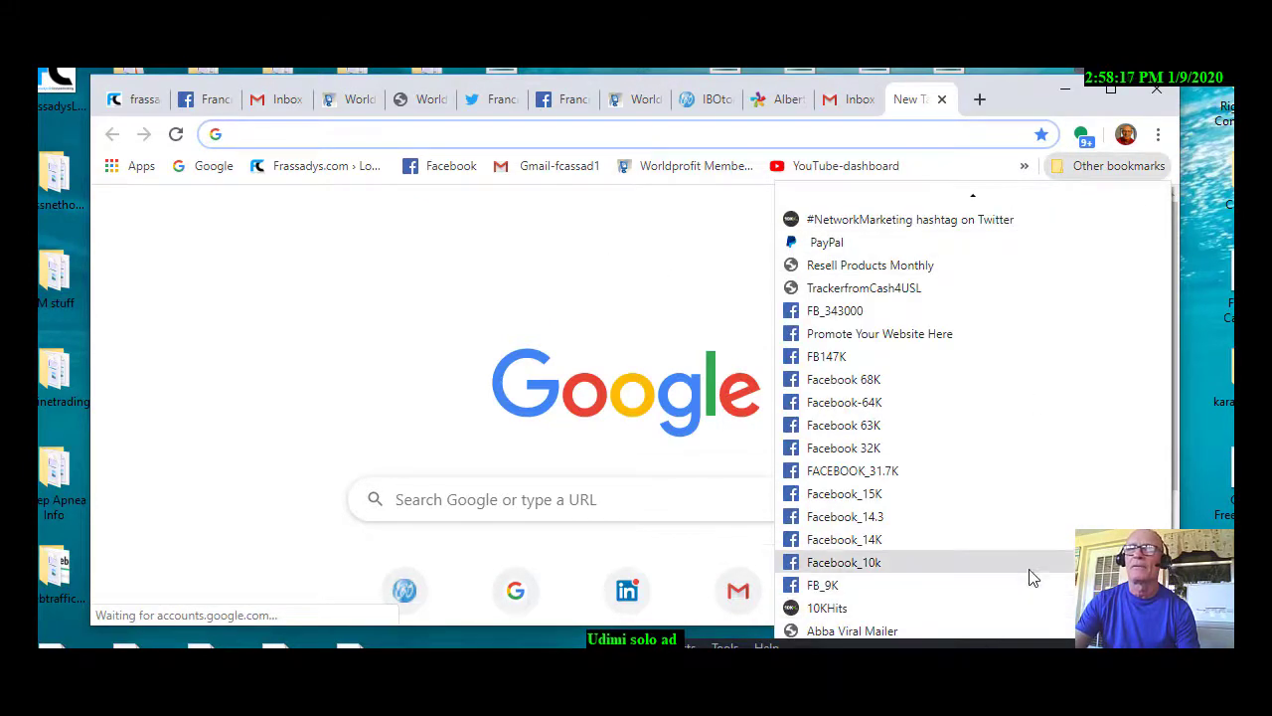
pyautogui.scroll(-4, 1030, 577)
pyautogui.scroll(-8, 1103, 408)
pyautogui.scroll(-9, 948, 587)
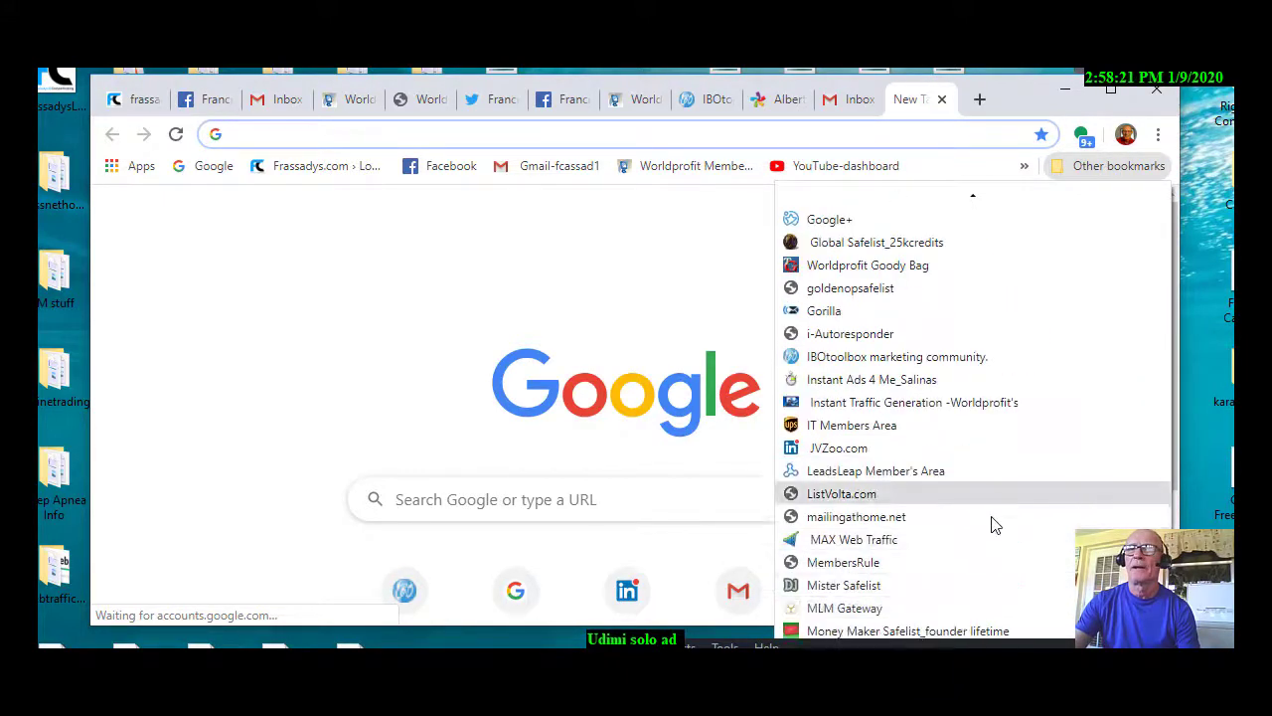
pyautogui.scroll(-6, 982, 519)
pyautogui.scroll(-2, 950, 525)
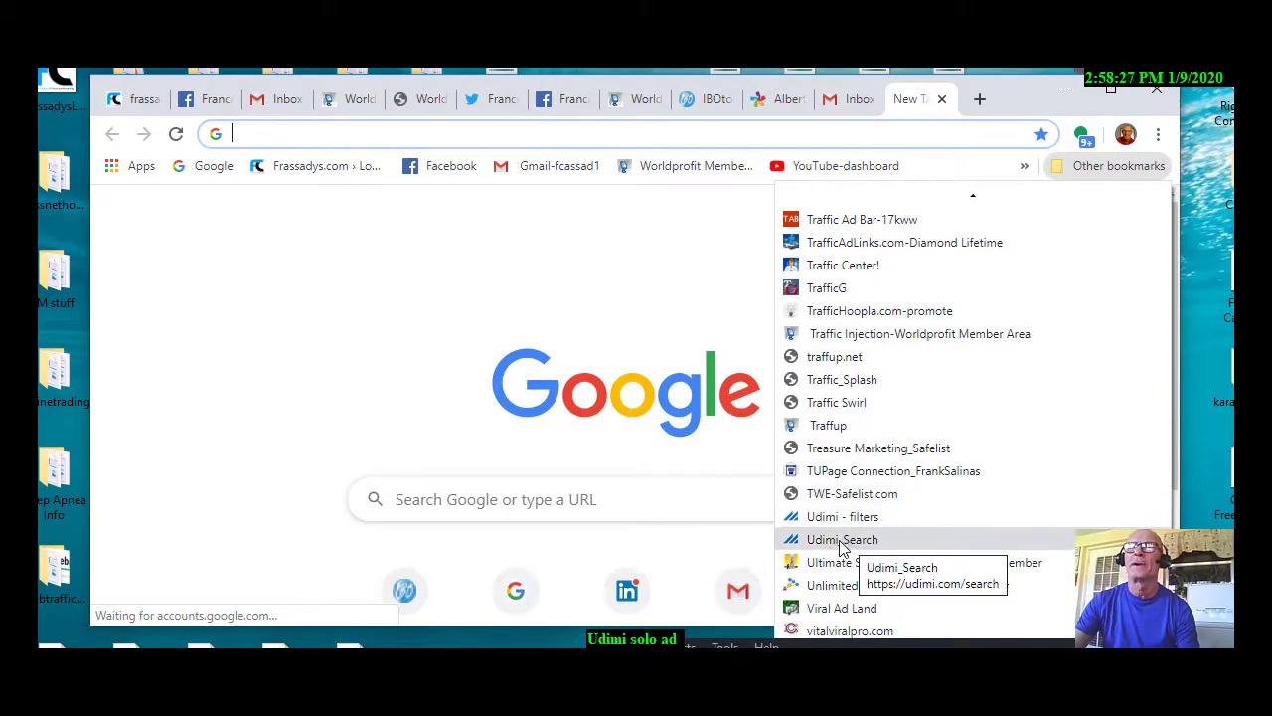
# - Load udimi.com/search from the Udimi_Search bookmark and dismiss the order-accepted Congratulations popup
pyautogui.click(849, 540)
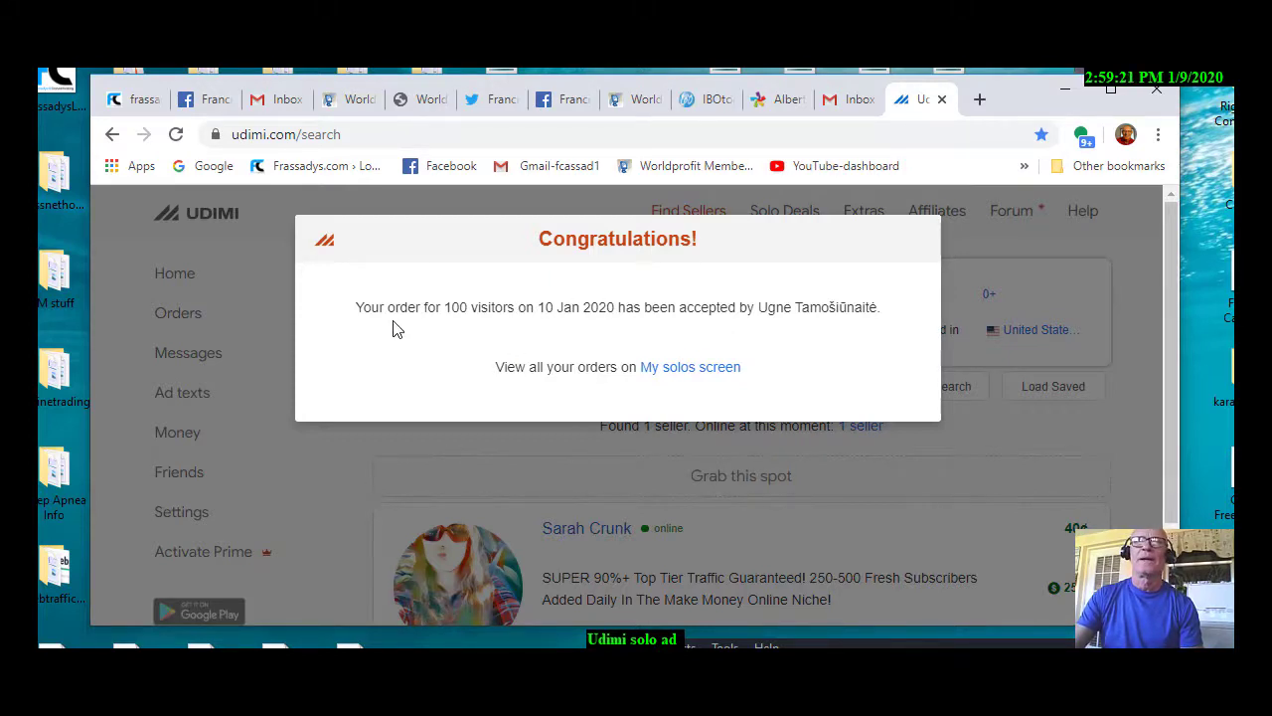
pyautogui.click(1039, 448)
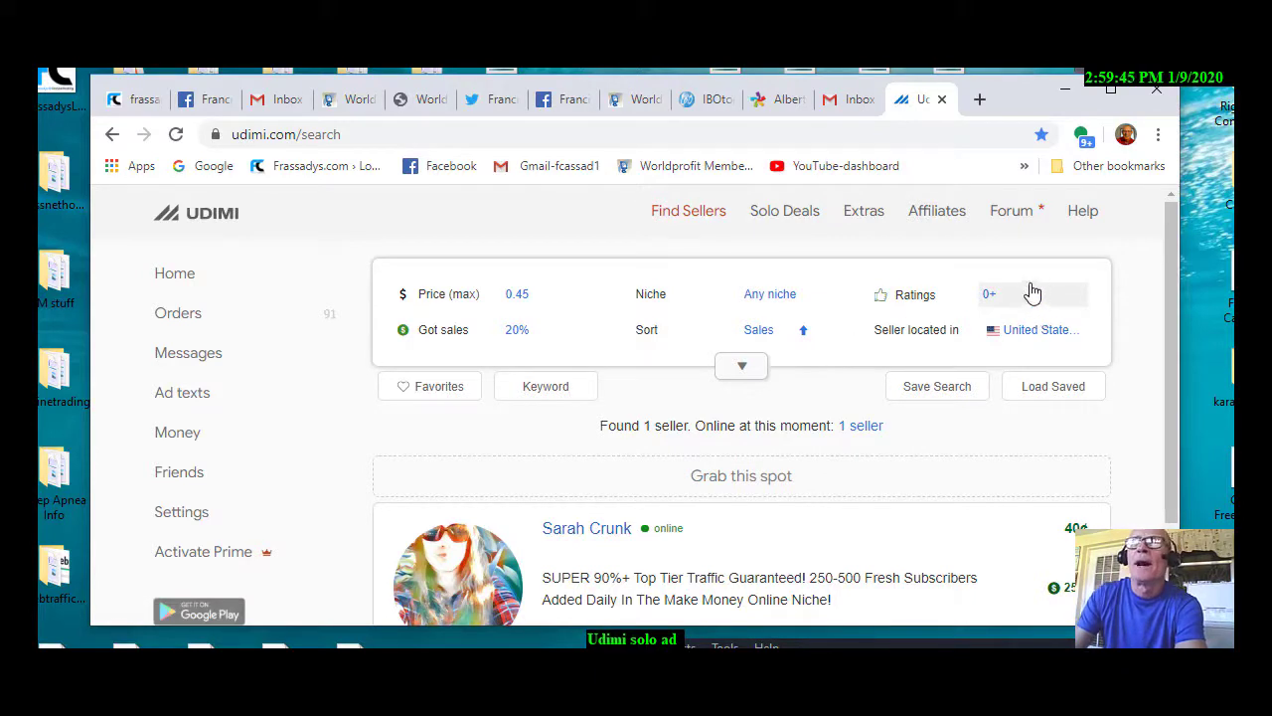
# - Switch from the one-seller search results to the Affiliates page via the top navigation
pyautogui.click(932, 219)
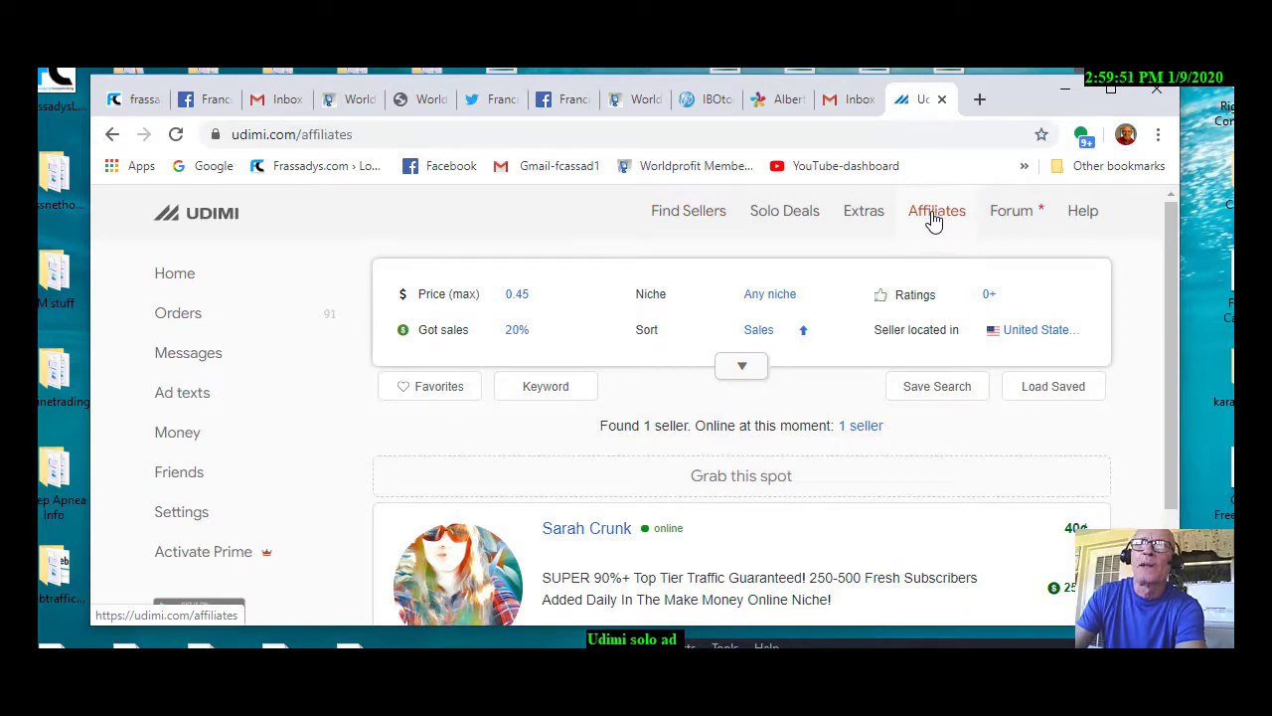
# - Scroll through the referral chart, $394.62 earnings and referral settings, then back to the commission overview
pyautogui.scroll(-5, 994, 397)
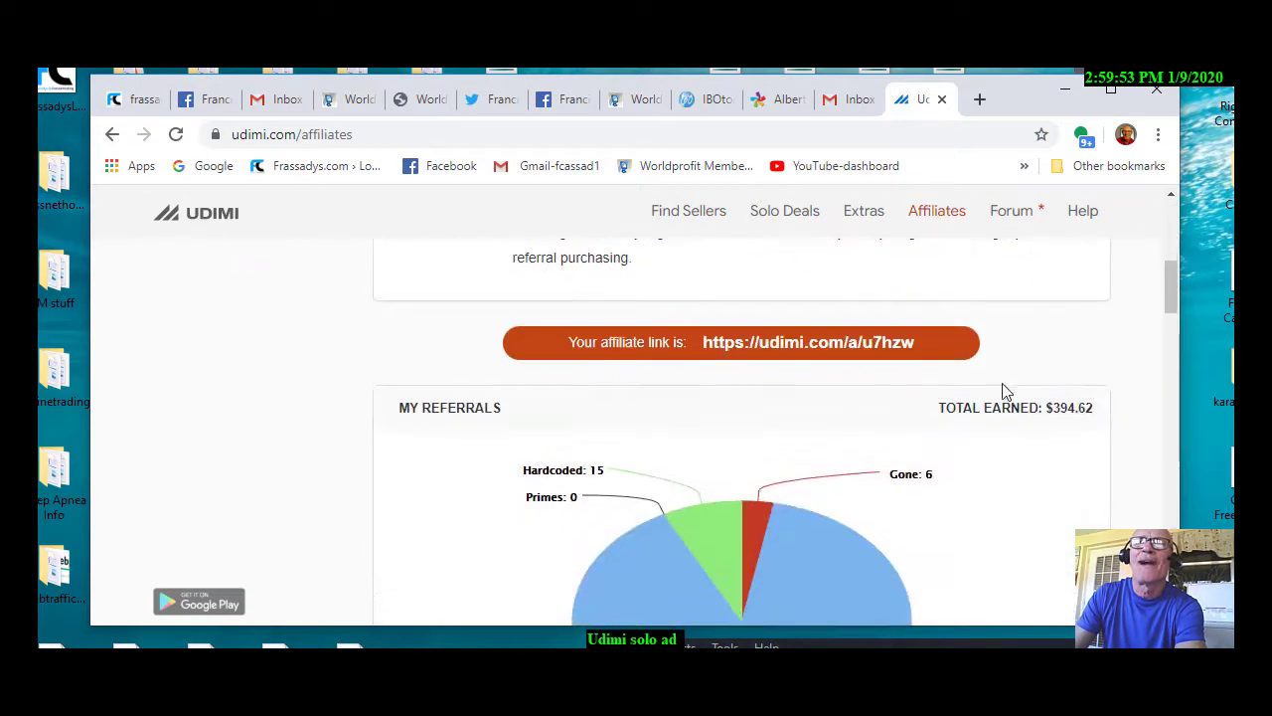
pyautogui.scroll(-1, 664, 409)
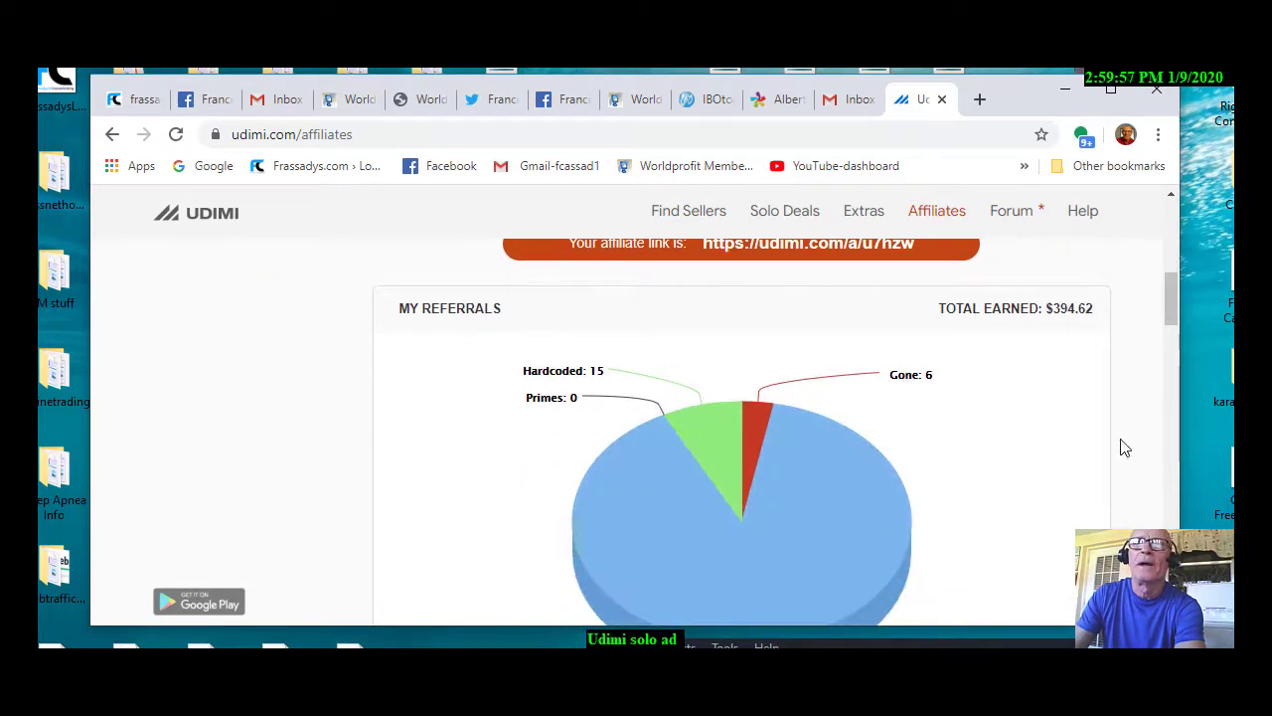
pyautogui.scroll(-1, 1099, 438)
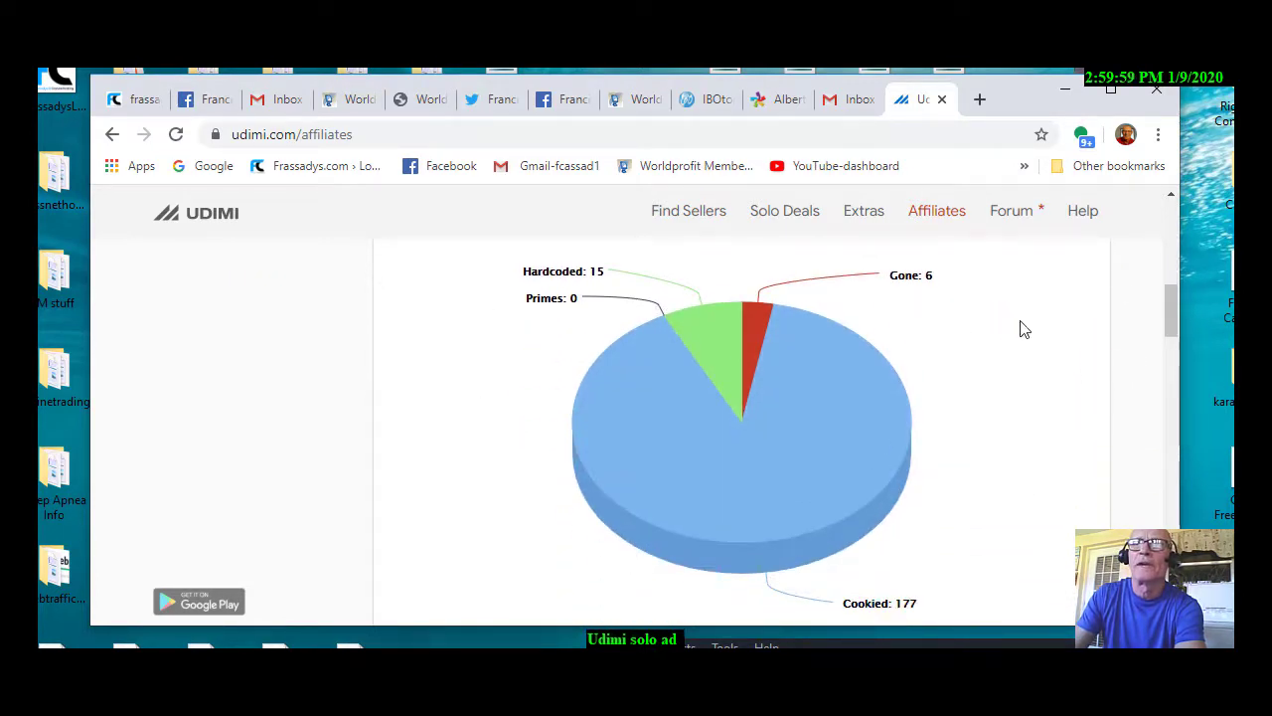
pyautogui.scroll(1, 1020, 329)
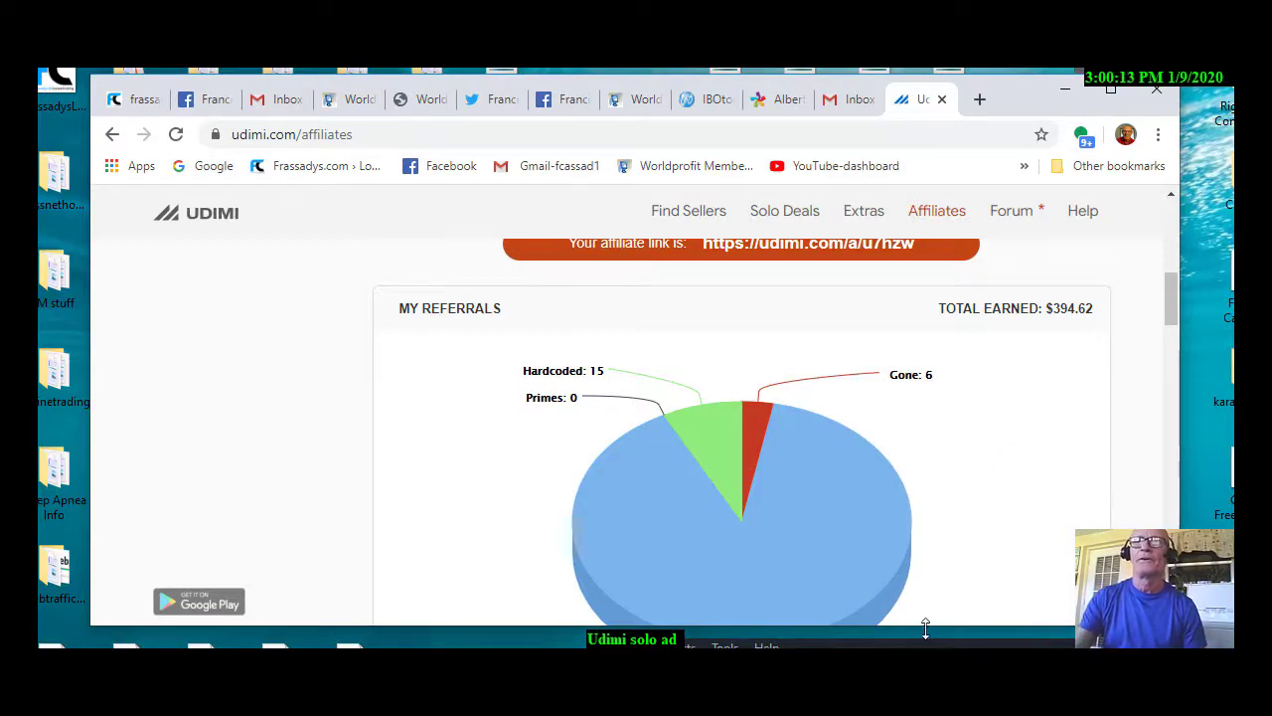
pyautogui.scroll(-3, 905, 417)
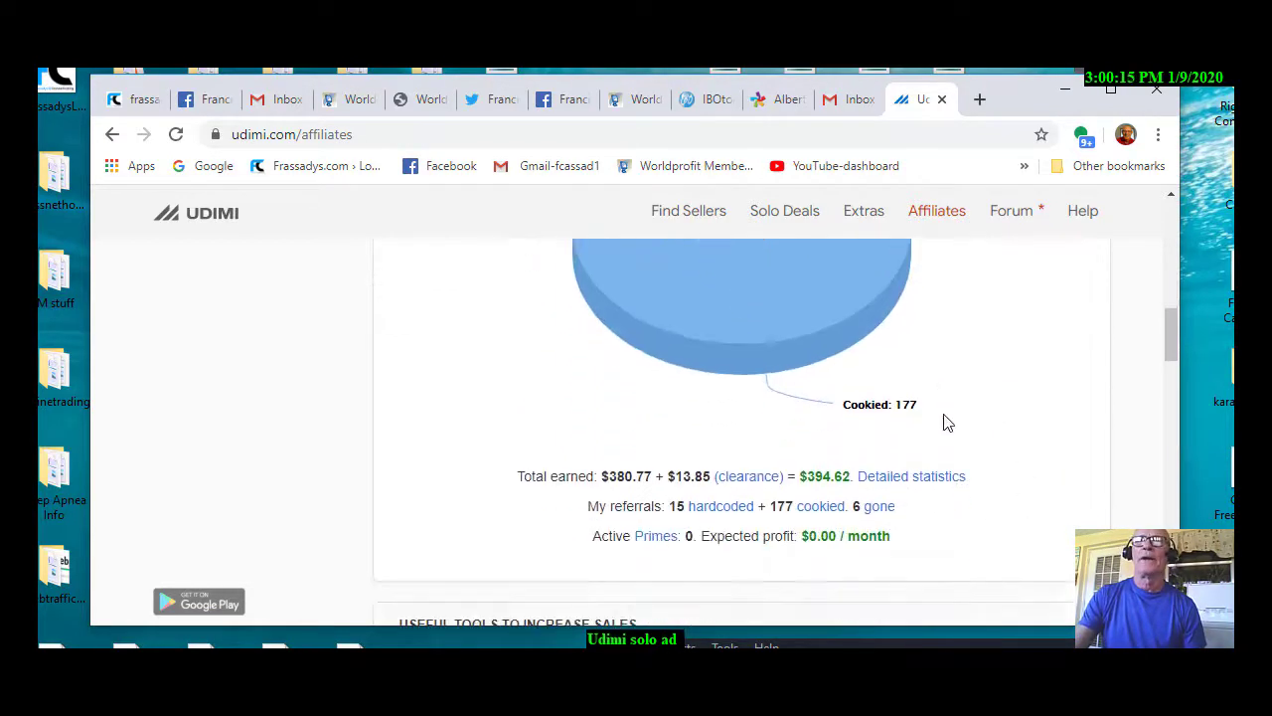
pyautogui.scroll(-6, 847, 492)
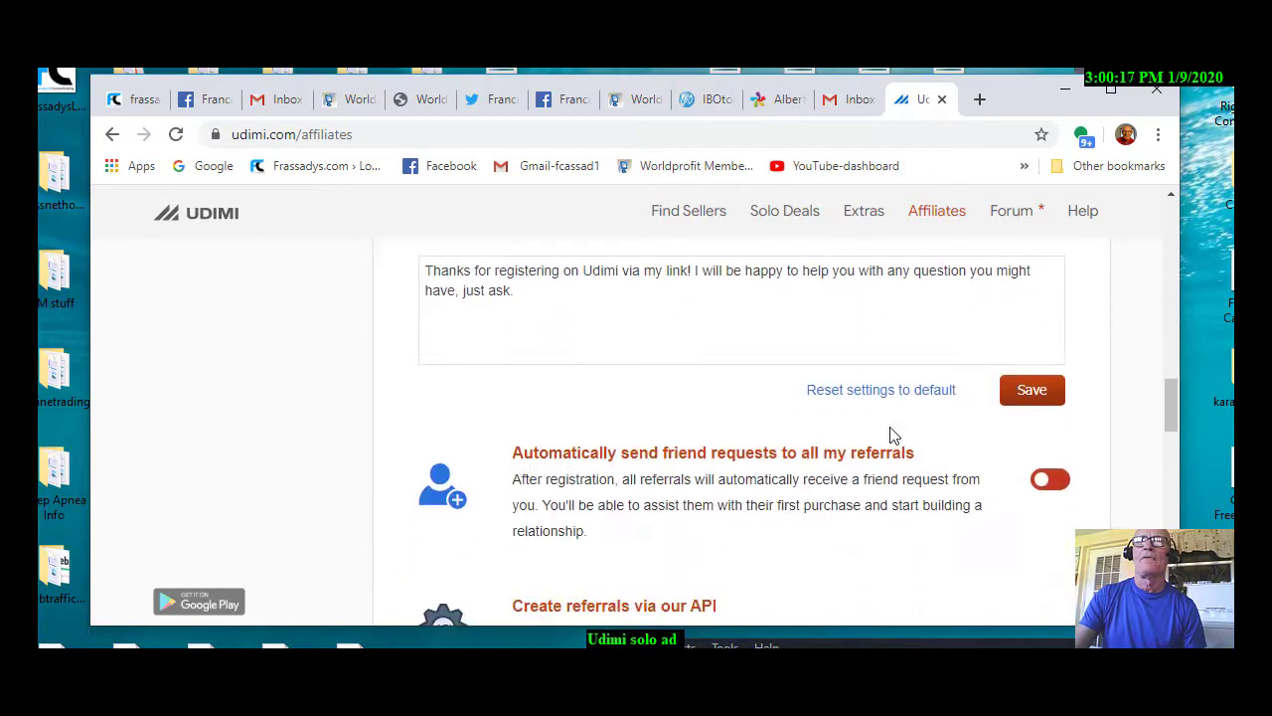
pyautogui.scroll(-2, 835, 439)
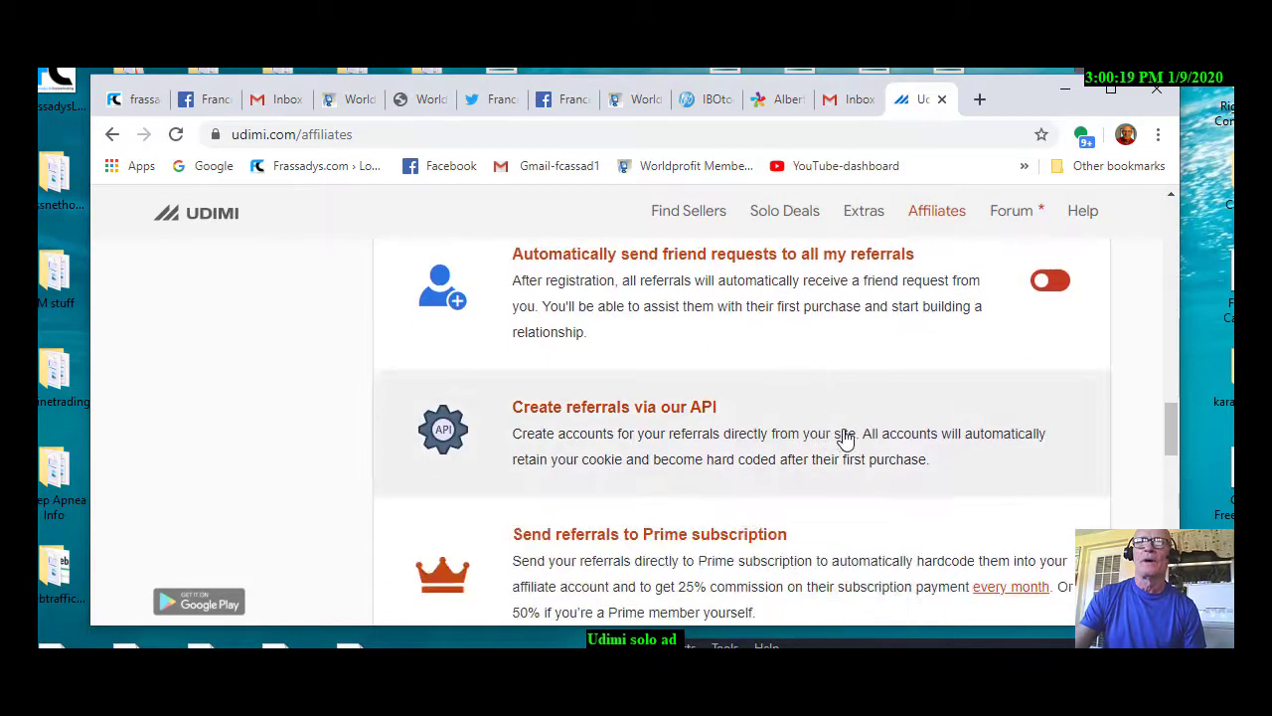
pyautogui.scroll(12, 846, 442)
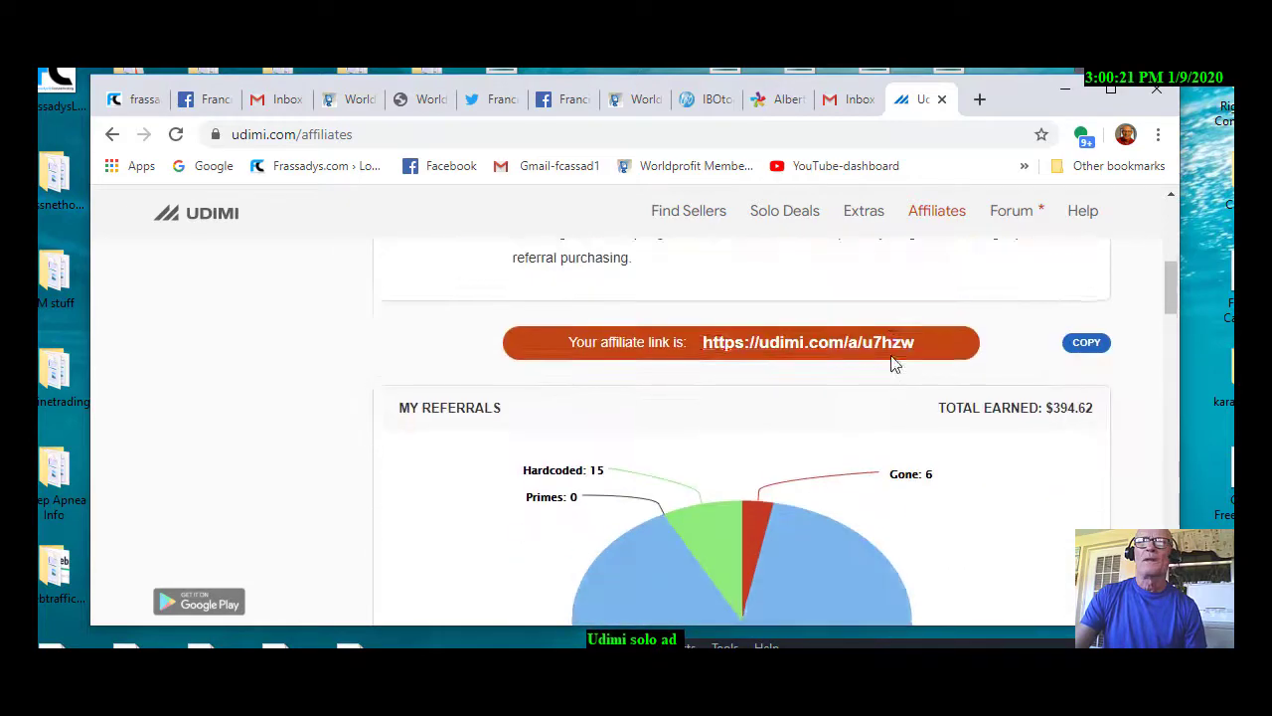
pyautogui.scroll(6, 892, 363)
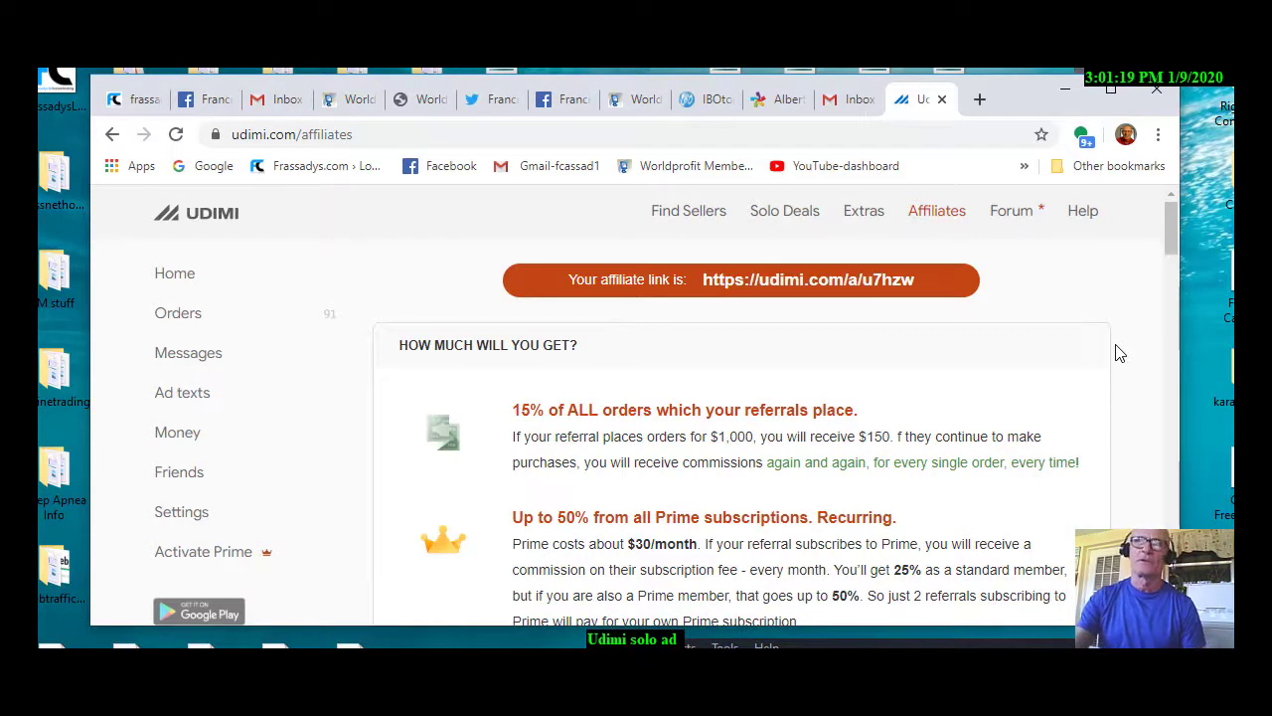
pyautogui.moveTo(785, 258)
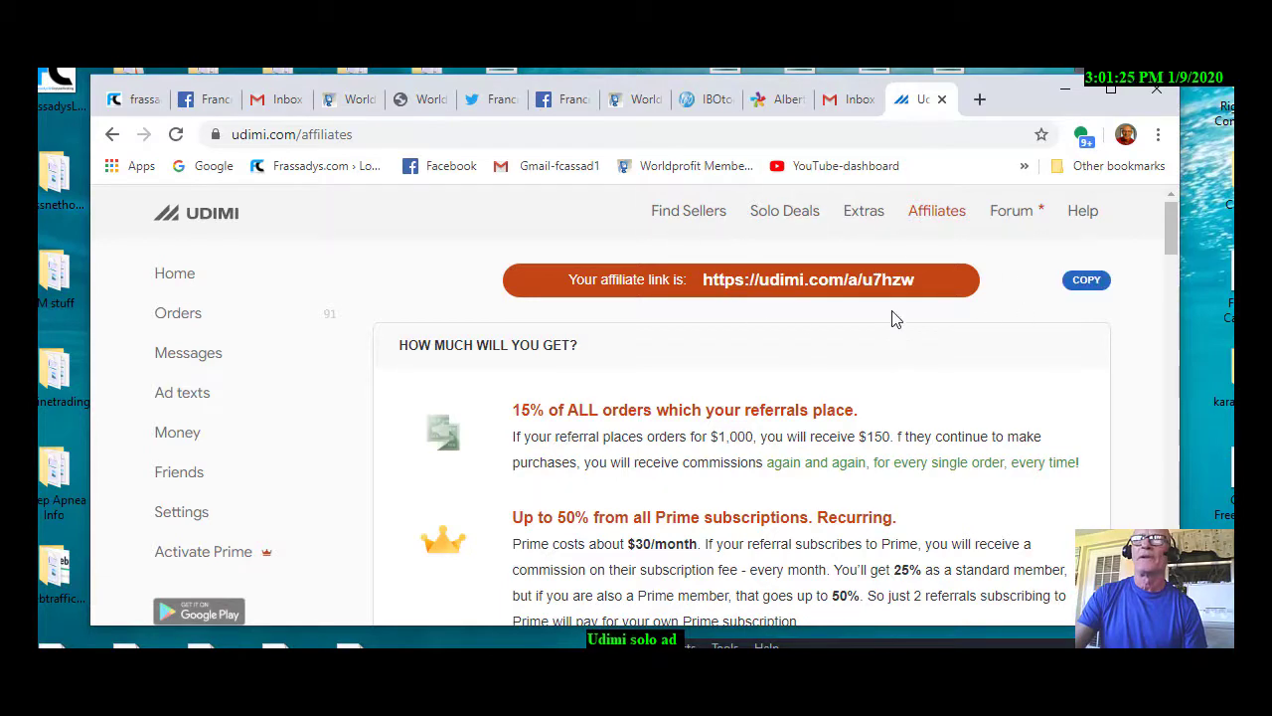
pyautogui.moveTo(961, 283)
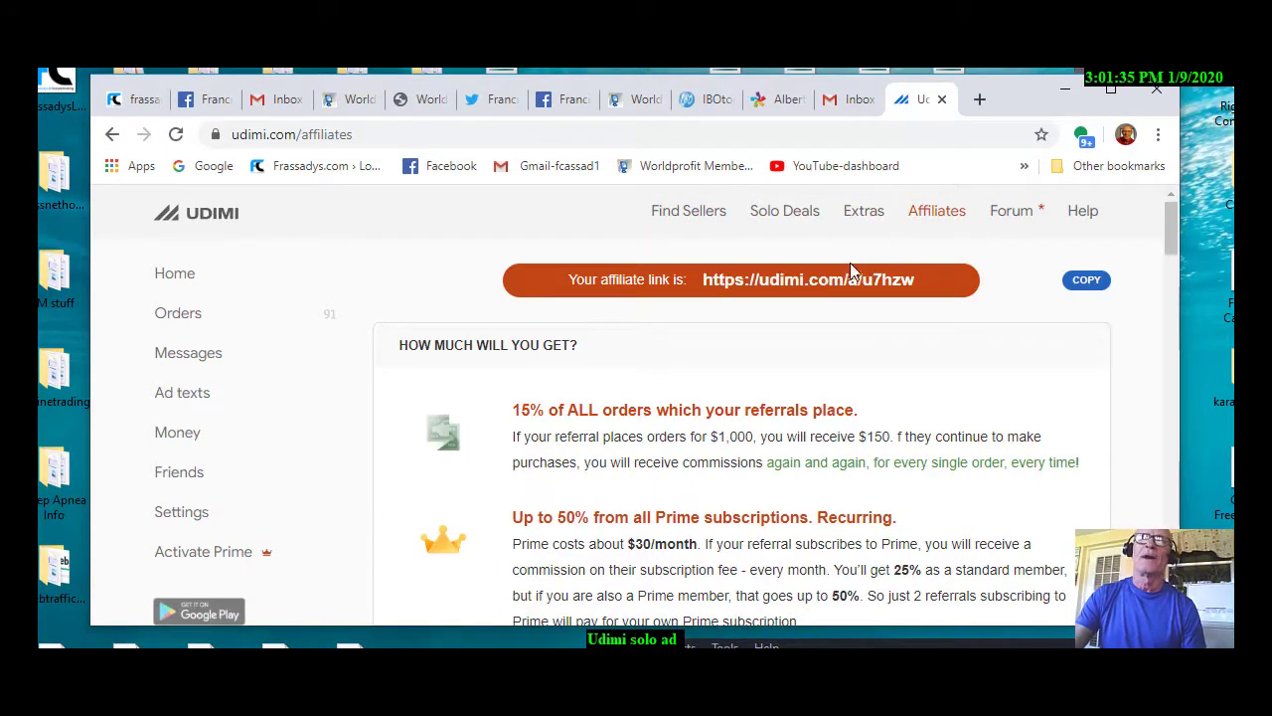
# - Open Solo Deals and skim the first vendor cards offering traffic at $0.40
pyautogui.click(802, 225)
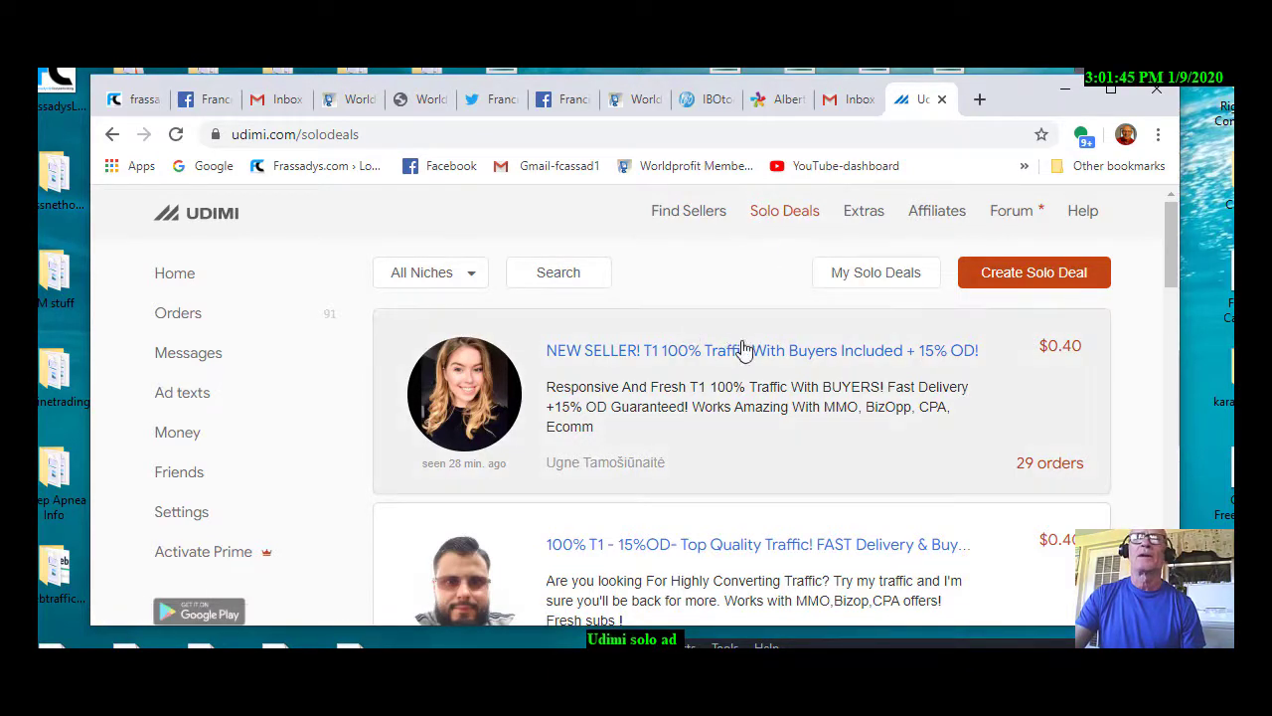
pyautogui.scroll(-1, 746, 388)
pyautogui.scroll(-2, 740, 392)
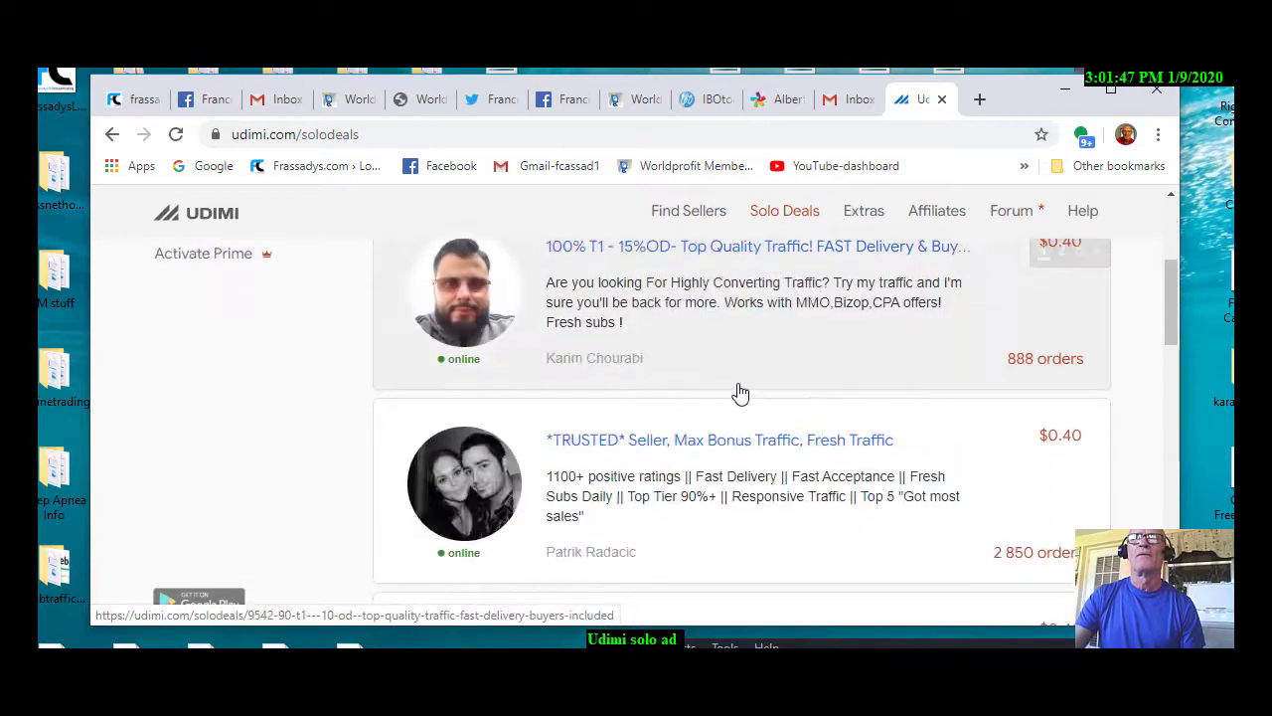
pyautogui.scroll(-1, 740, 393)
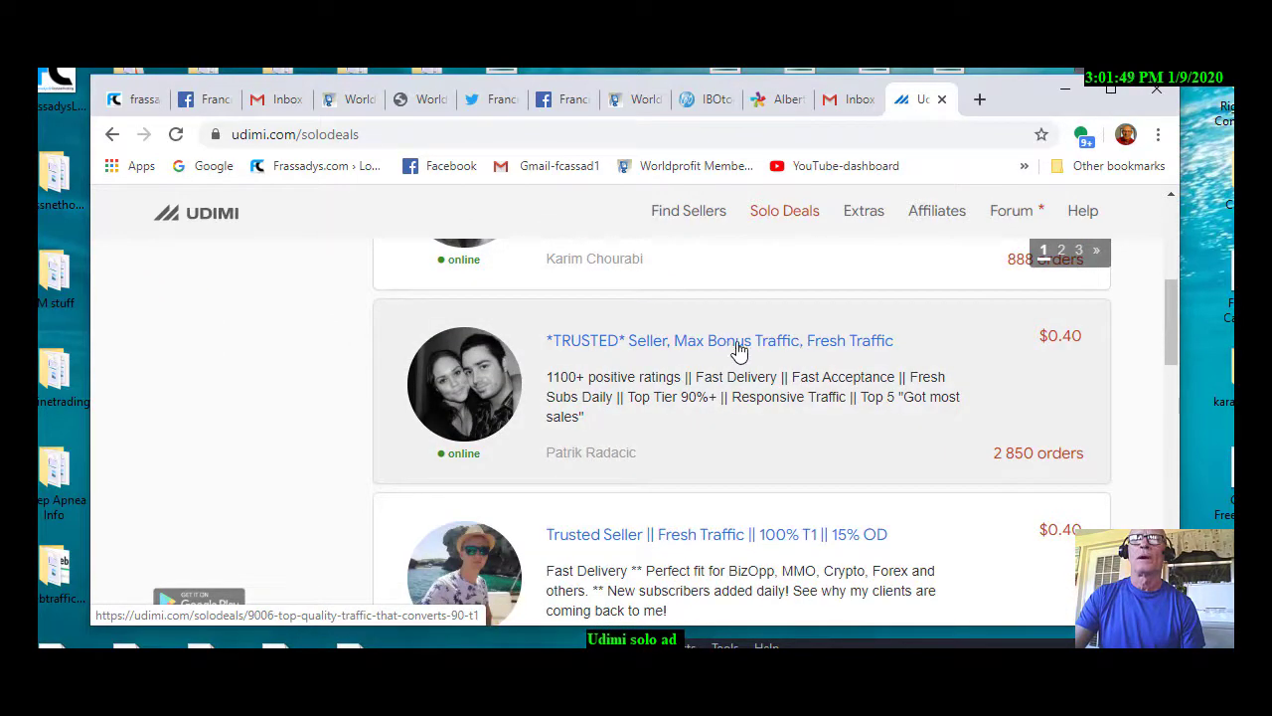
pyautogui.scroll(-1, 746, 352)
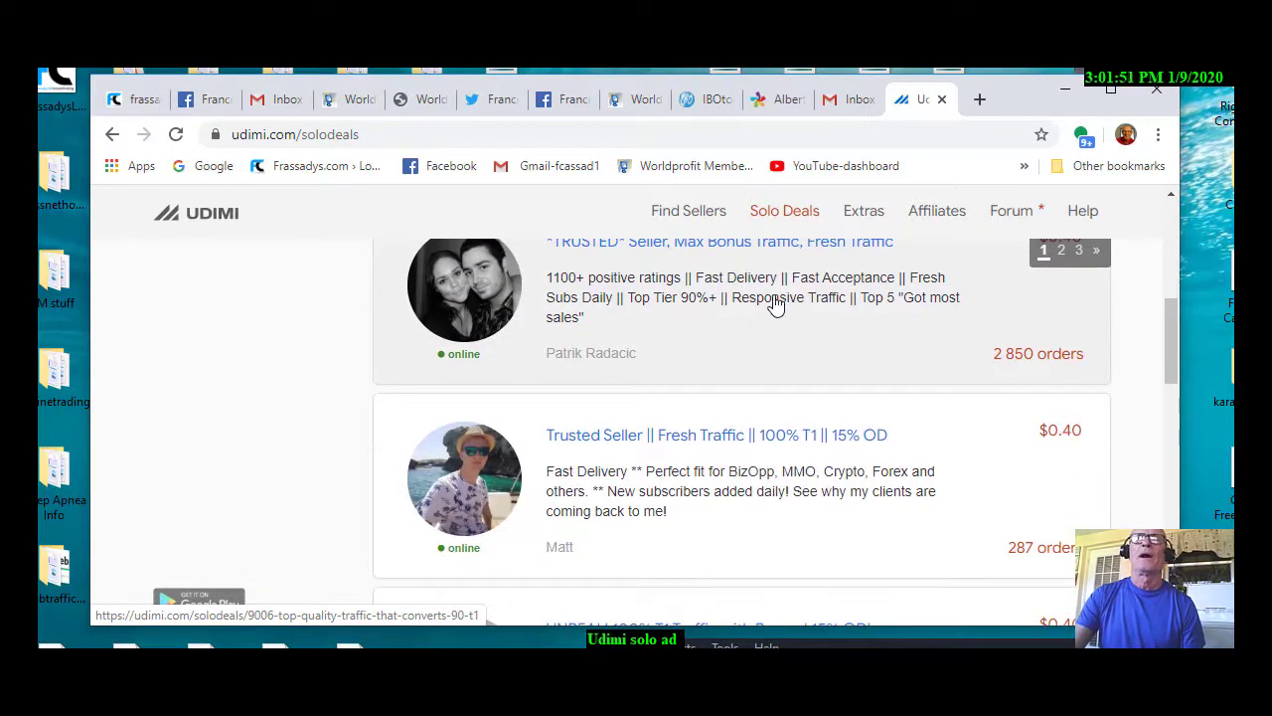
pyautogui.scroll(-1, 771, 310)
pyautogui.scroll(-2, 755, 343)
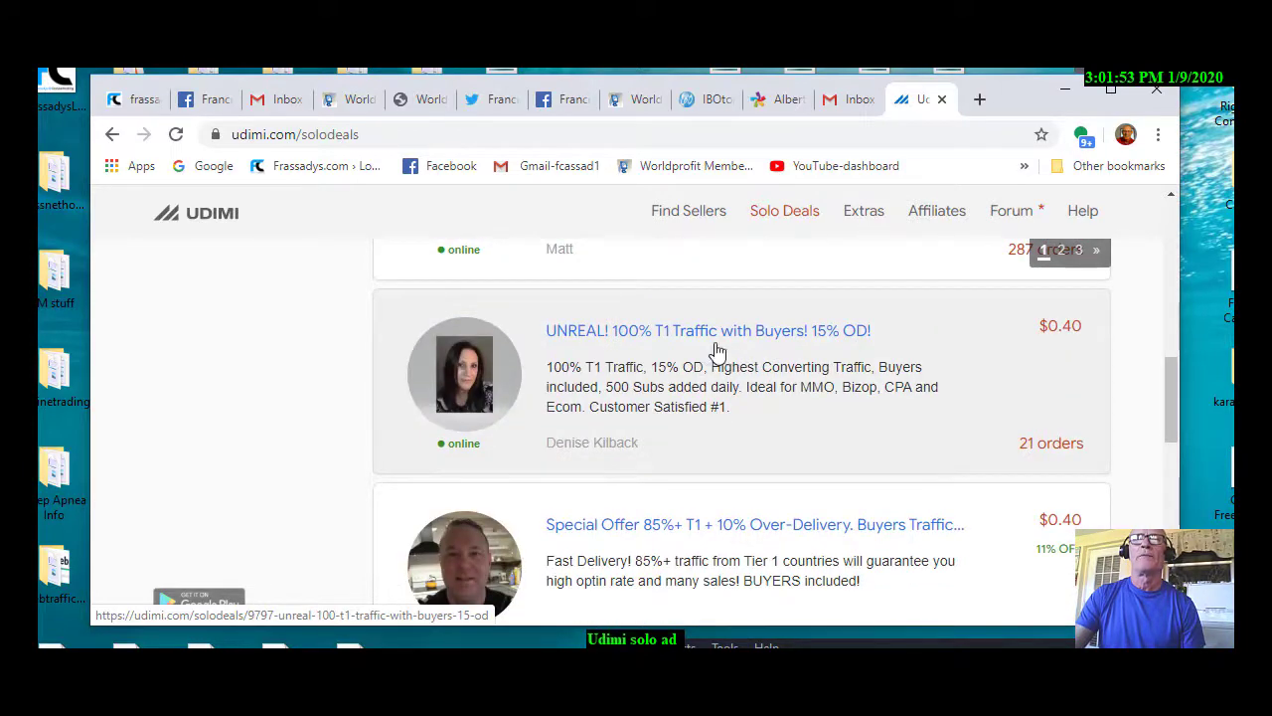
pyautogui.scroll(1, 696, 353)
pyautogui.scroll(1, 644, 353)
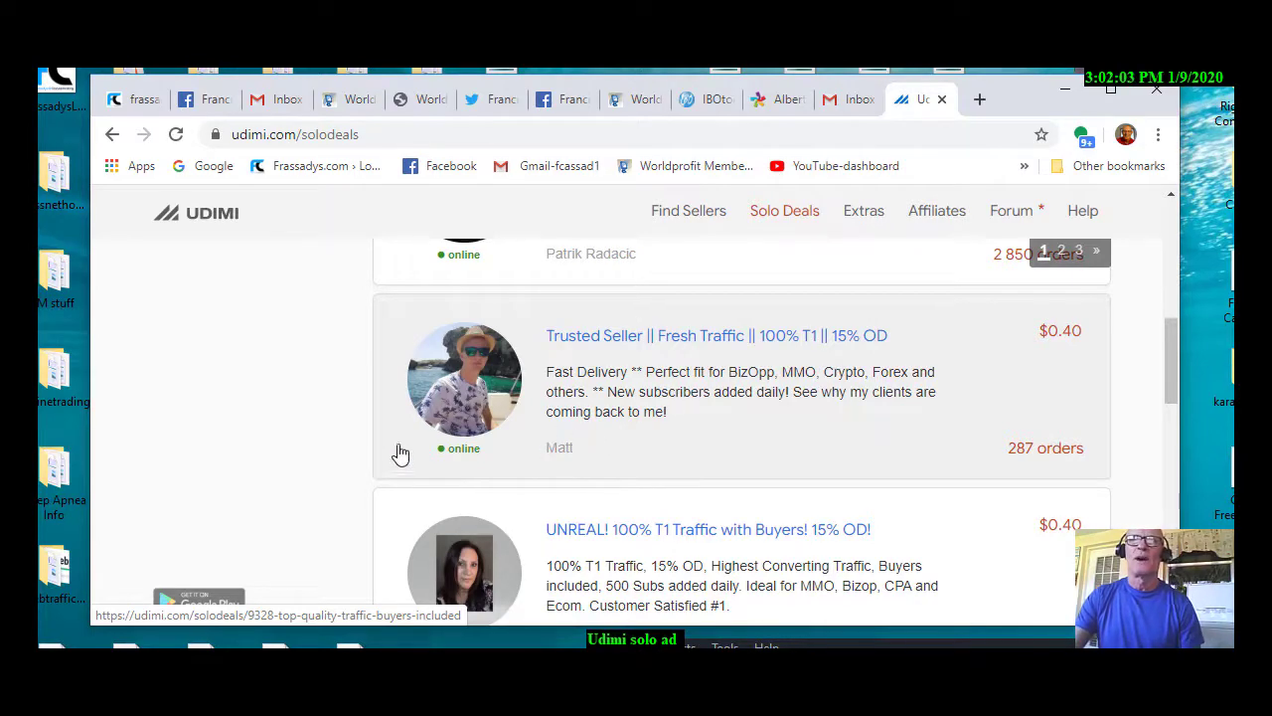
# - Scroll further down to the 90% T1 Traffic listing, then back to the top
pyautogui.scroll(-3, 817, 407)
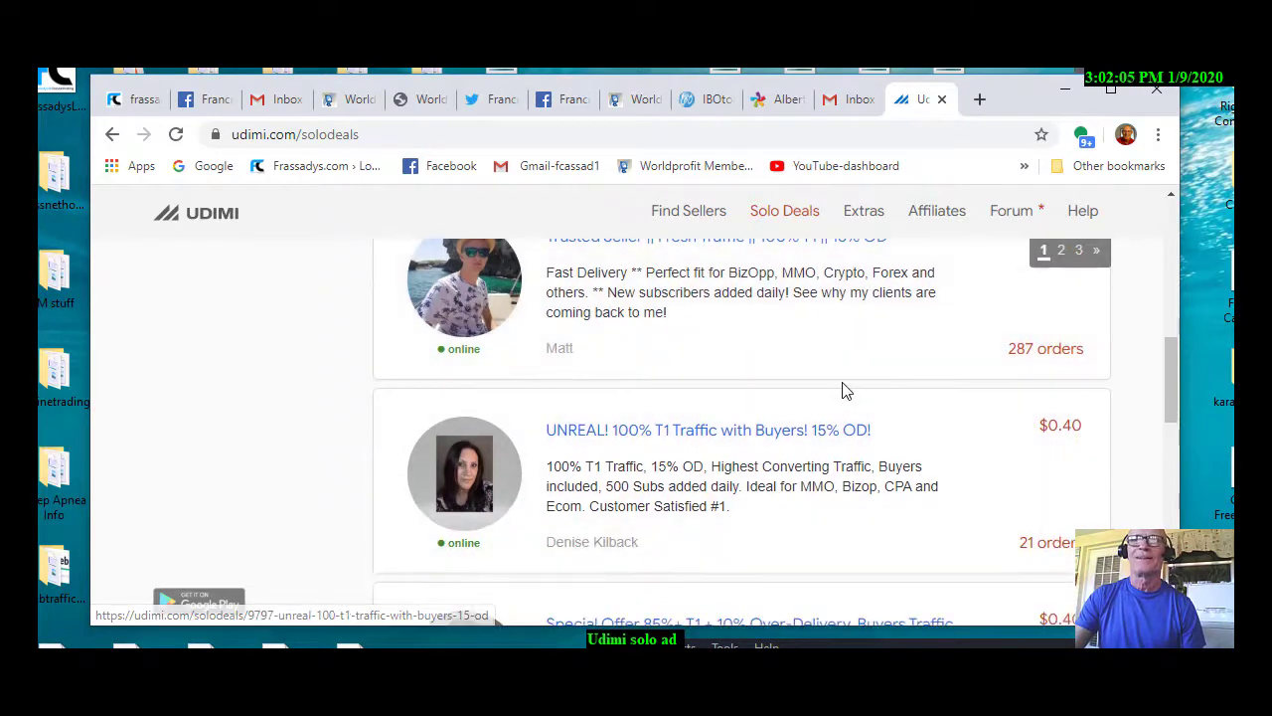
pyautogui.scroll(-1, 835, 397)
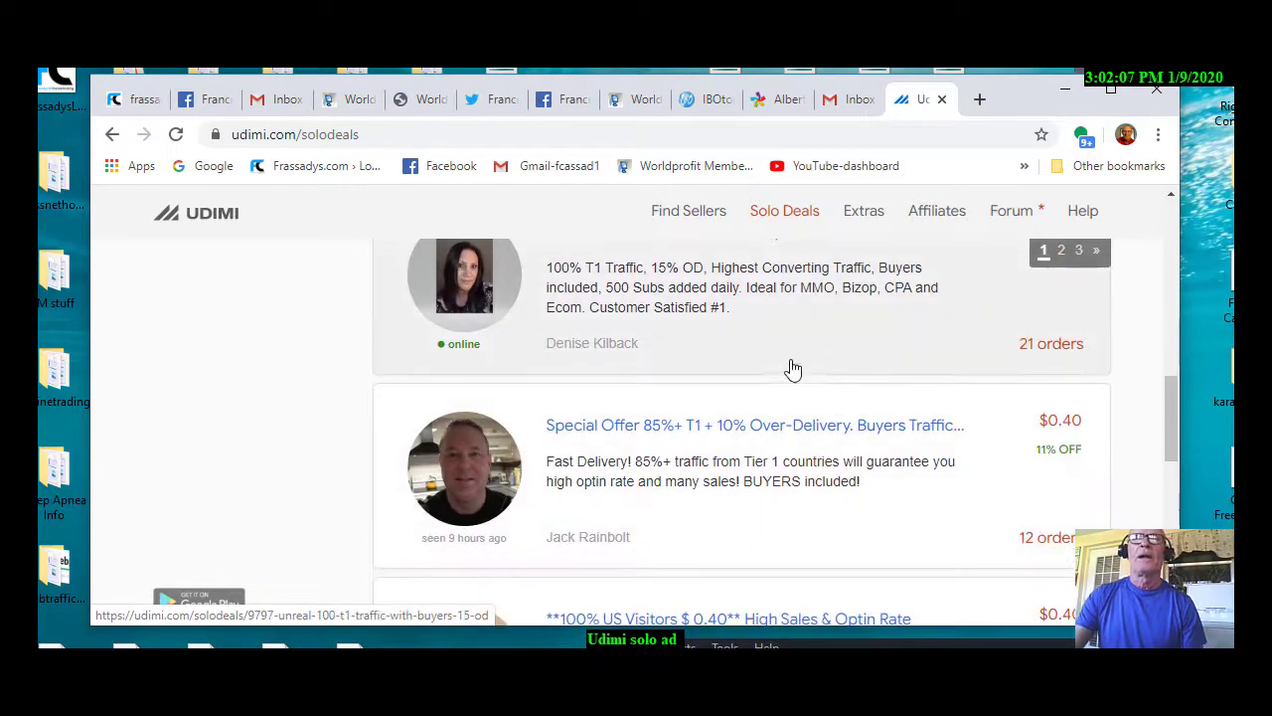
pyautogui.scroll(-2, 786, 388)
pyautogui.scroll(-3, 792, 397)
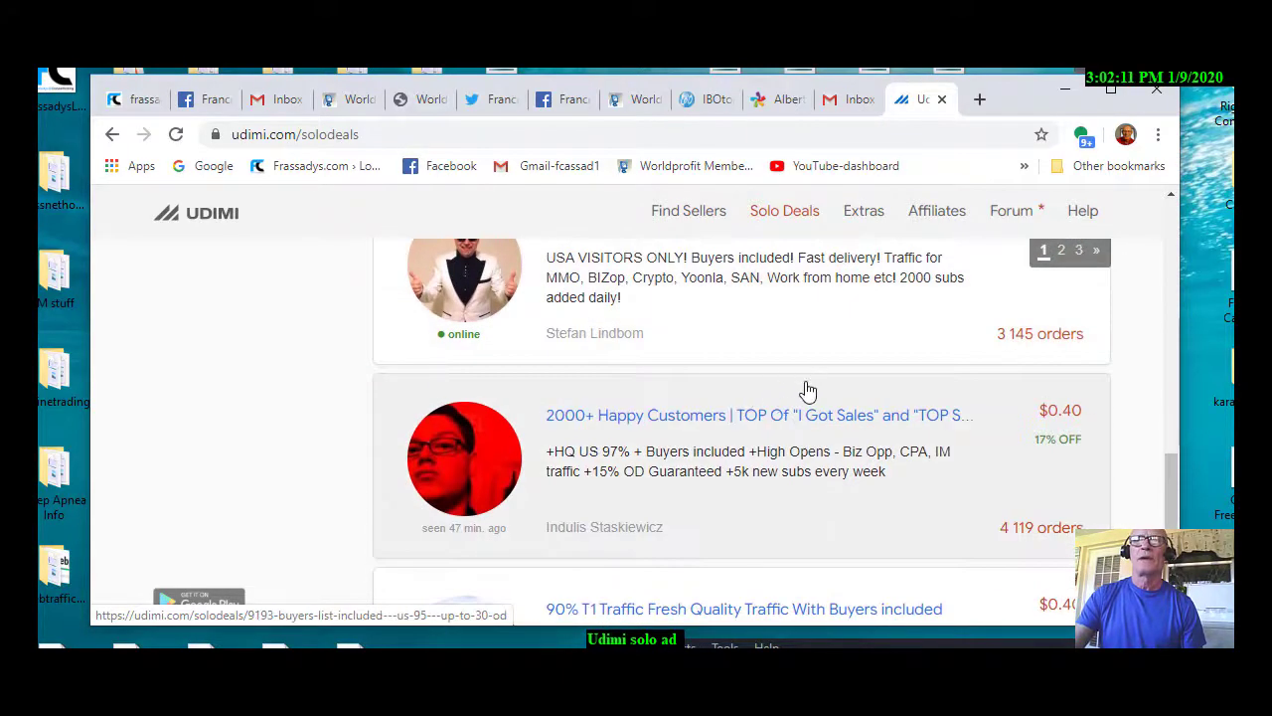
pyautogui.scroll(-1, 790, 398)
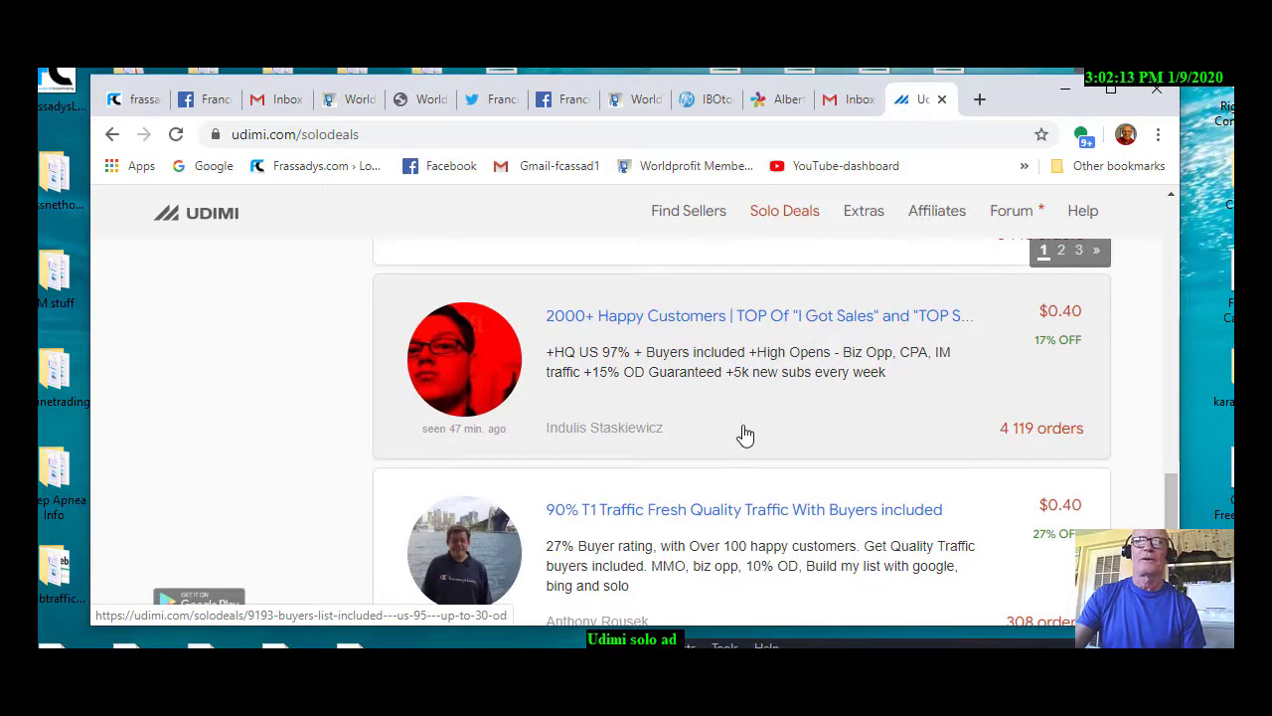
pyautogui.scroll(1, 757, 395)
pyautogui.scroll(15, 759, 398)
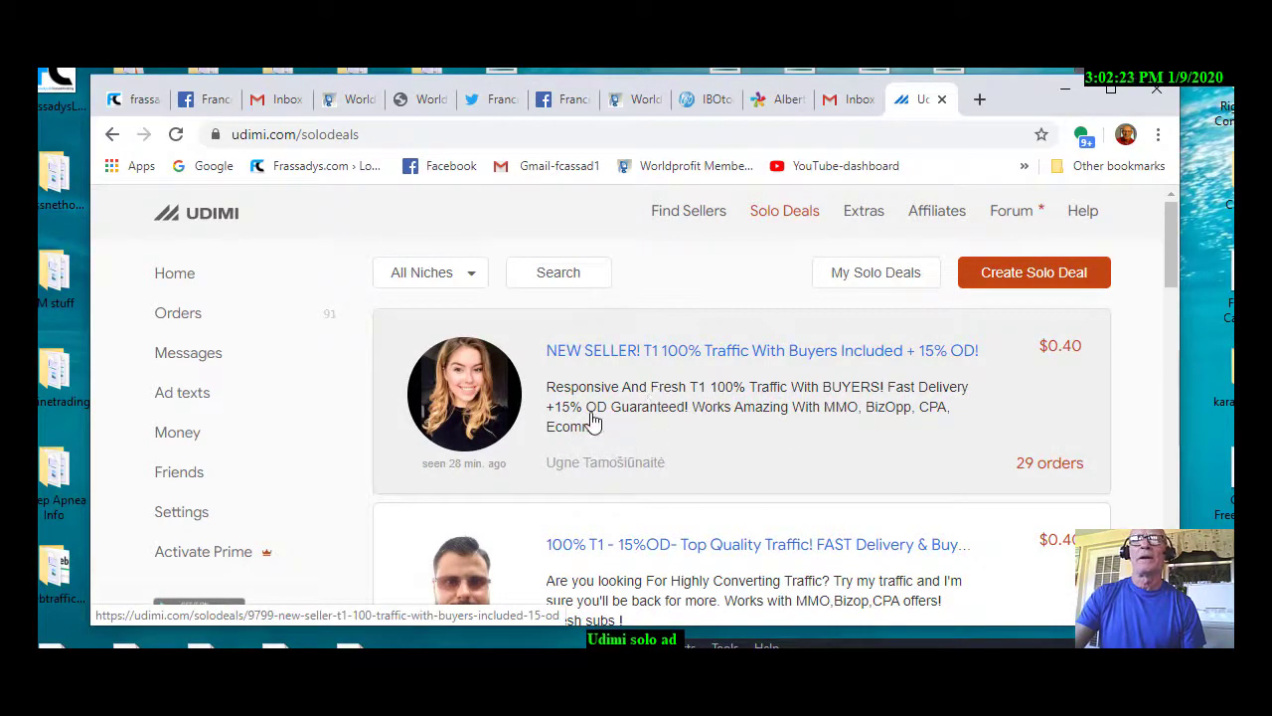
# - Open the 'NEW SELLER! T1 100% Traffic With Buyers Included + 15% OD!' deal and add its seller as a friend
pyautogui.click(615, 356)
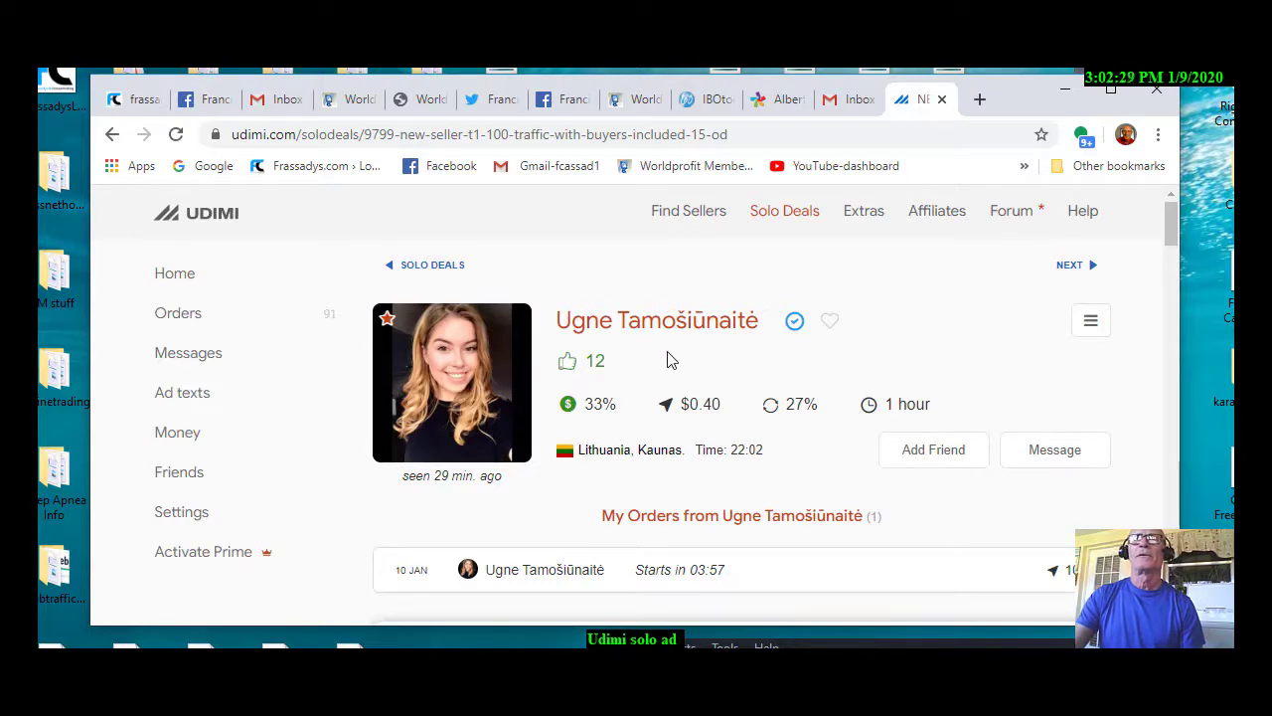
pyautogui.scroll(-1, 865, 355)
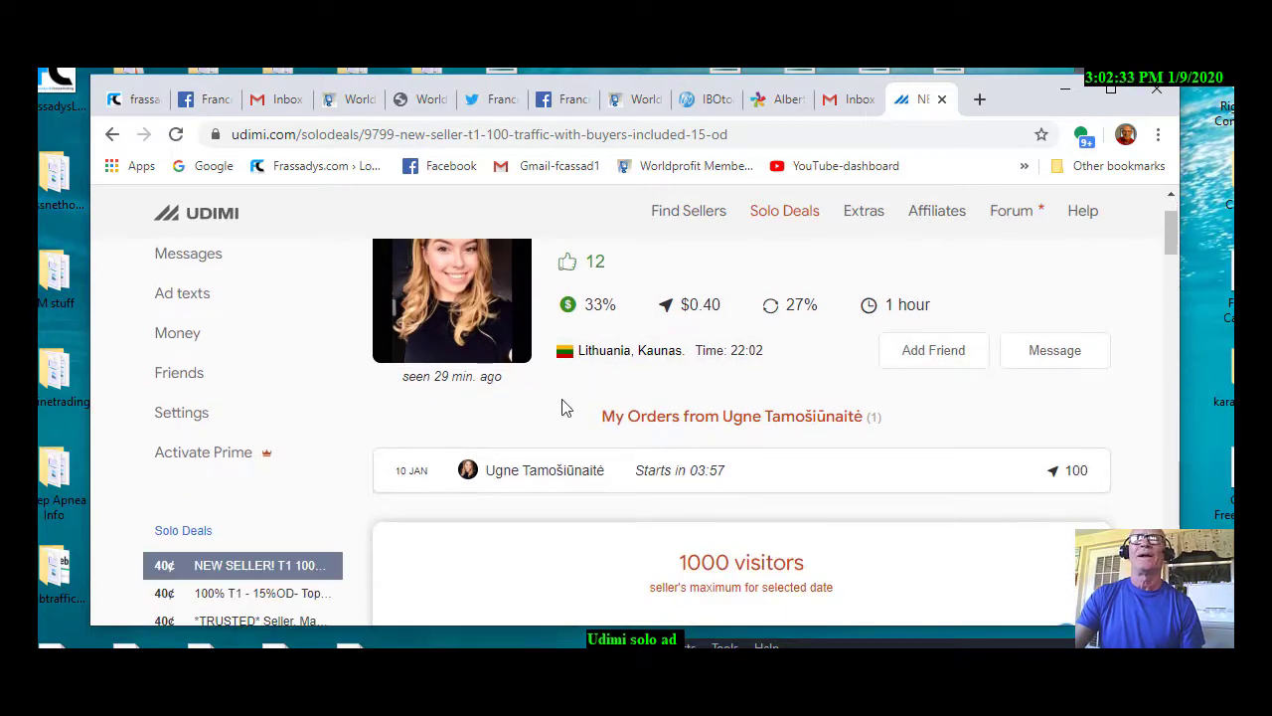
pyautogui.click(931, 364)
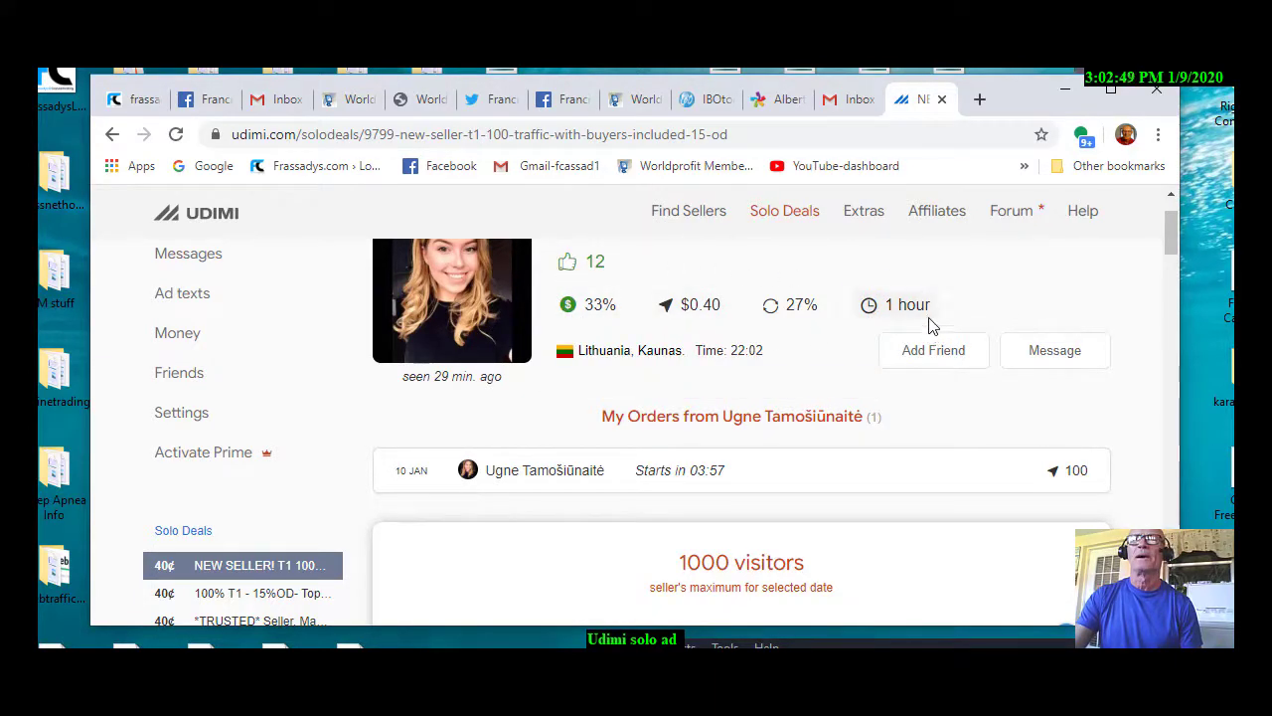
pyautogui.moveTo(931, 321)
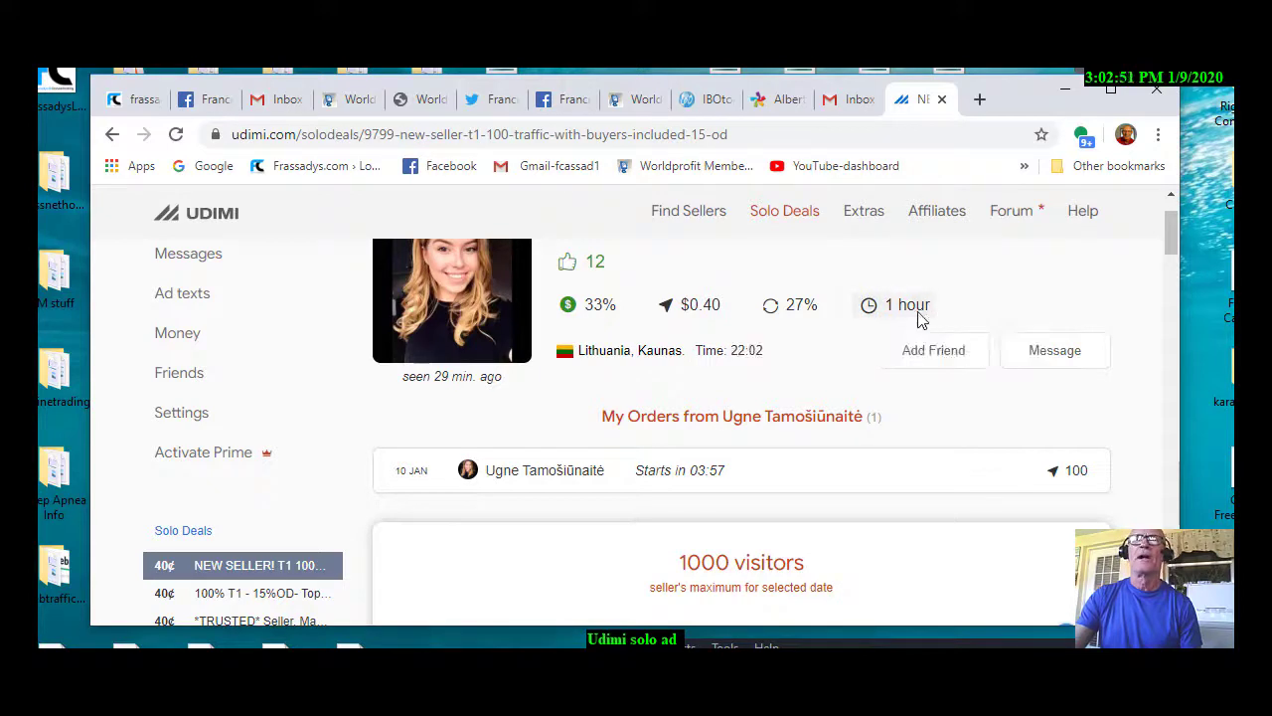
pyautogui.moveTo(572, 274)
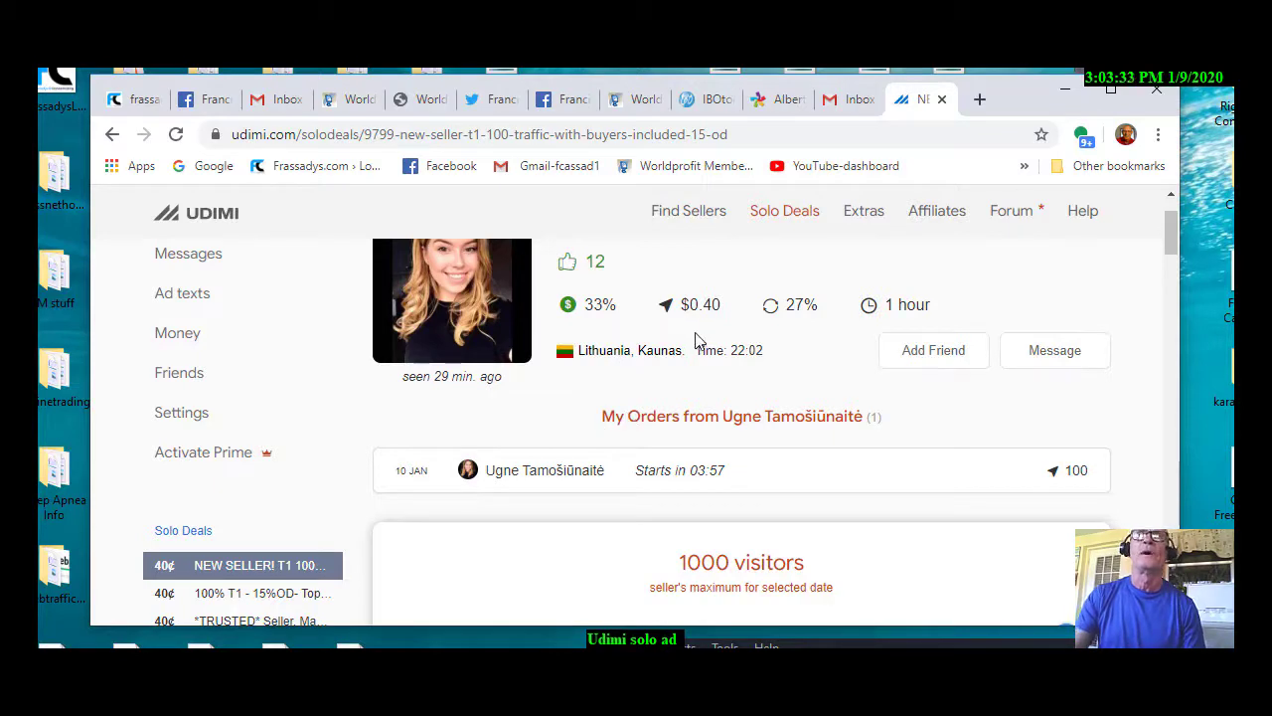
pyautogui.moveTo(618, 314)
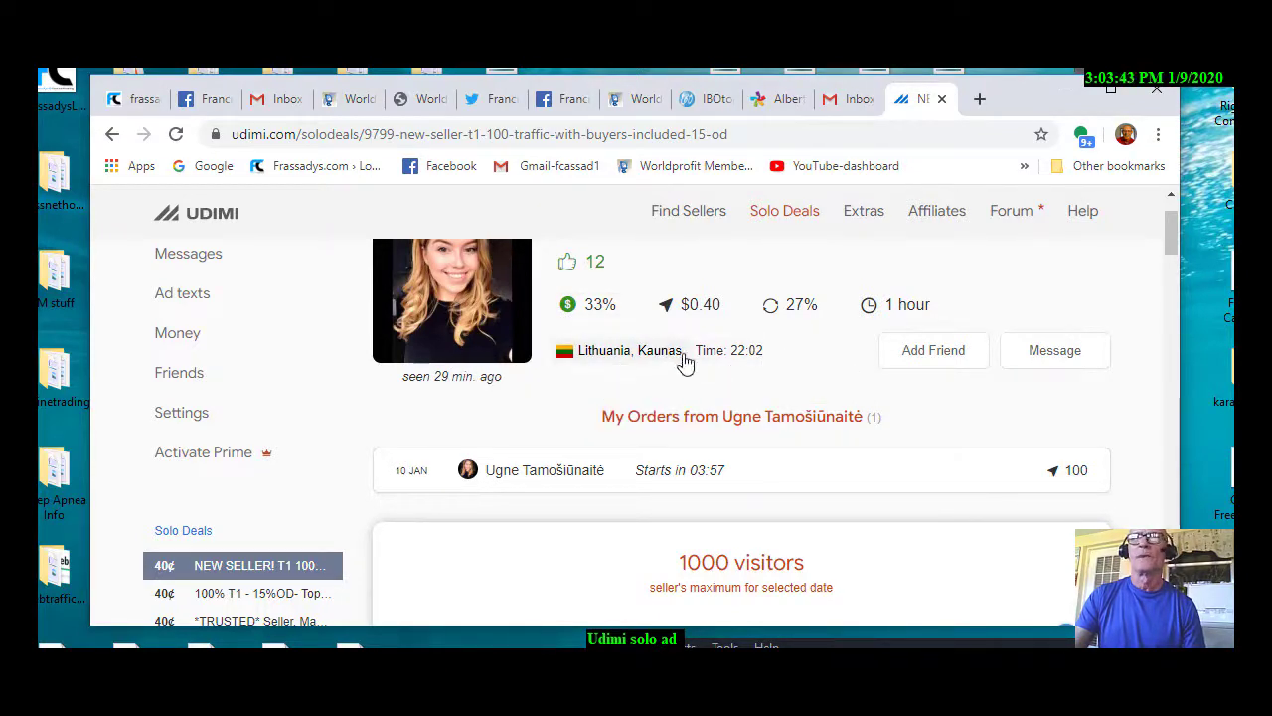
pyautogui.moveTo(755, 356)
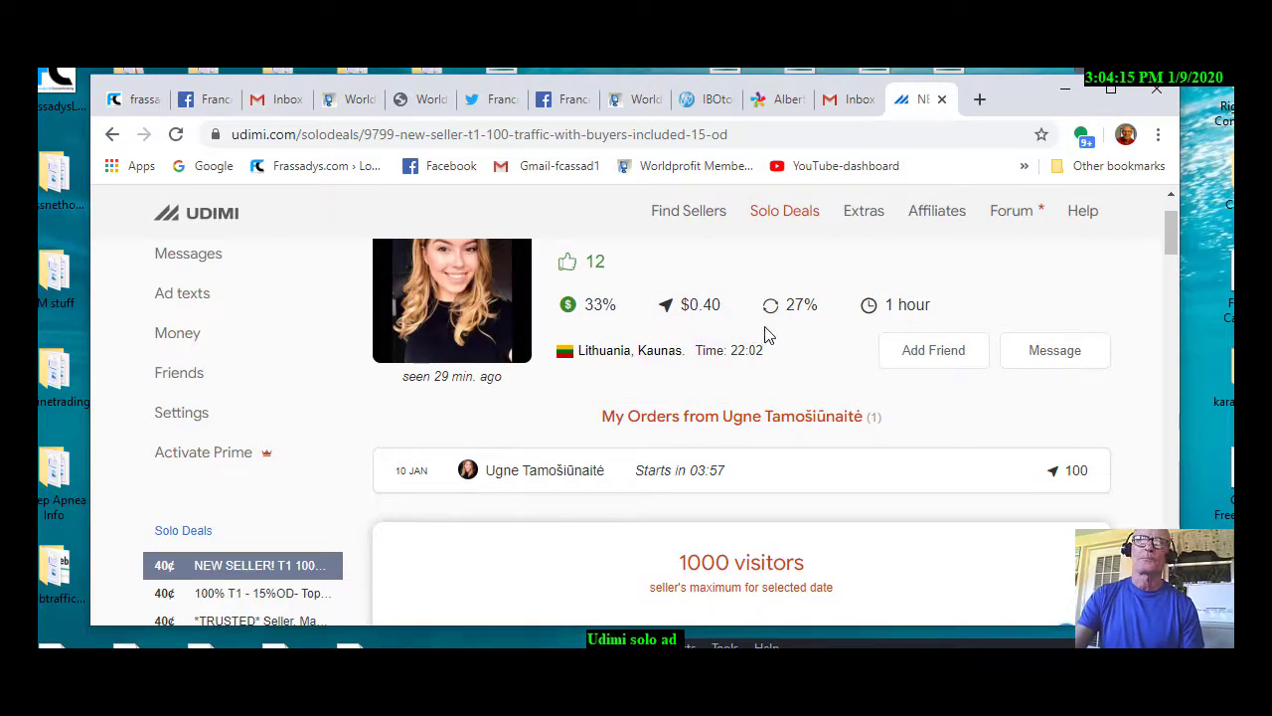
pyautogui.moveTo(811, 320)
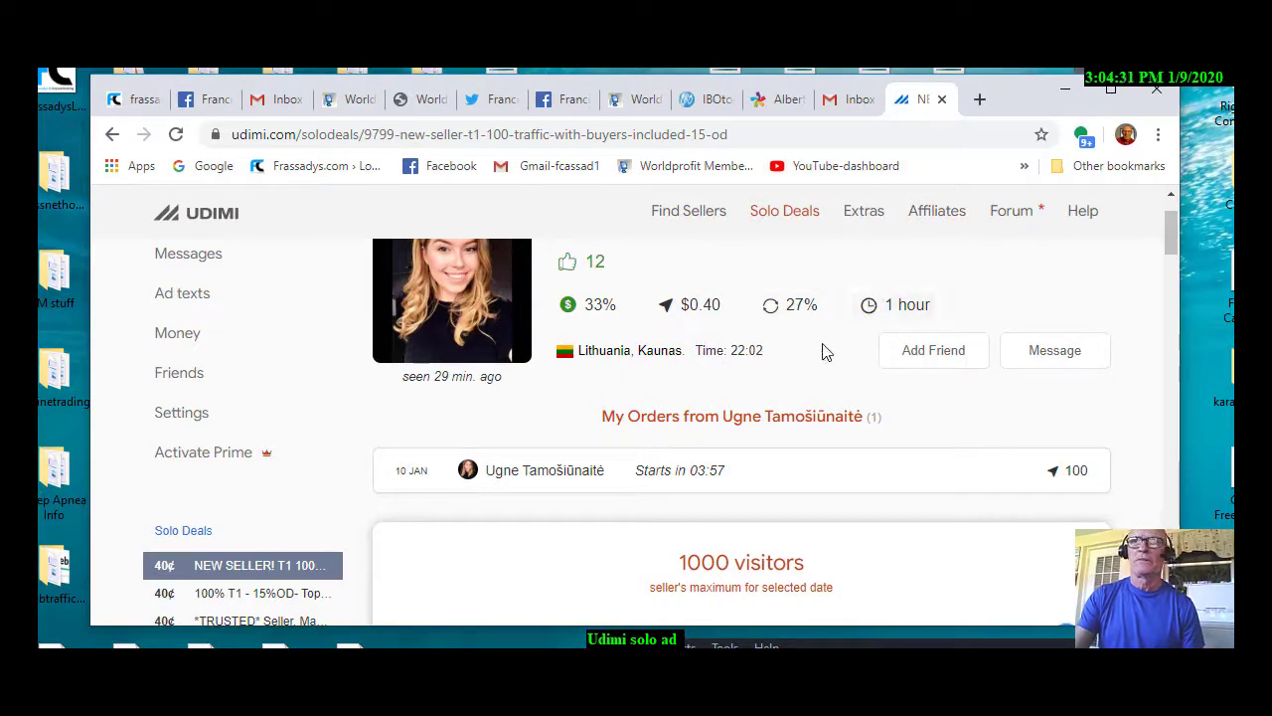
pyautogui.moveTo(883, 321)
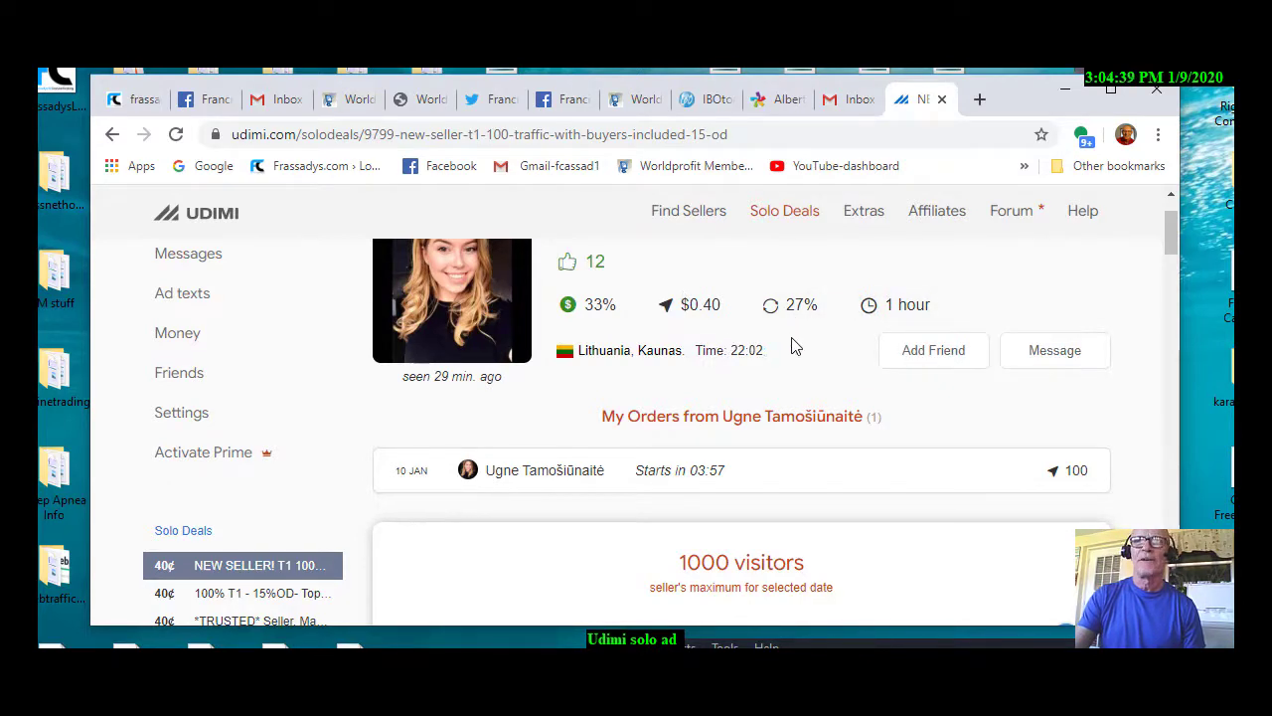
pyautogui.scroll(-1, 782, 360)
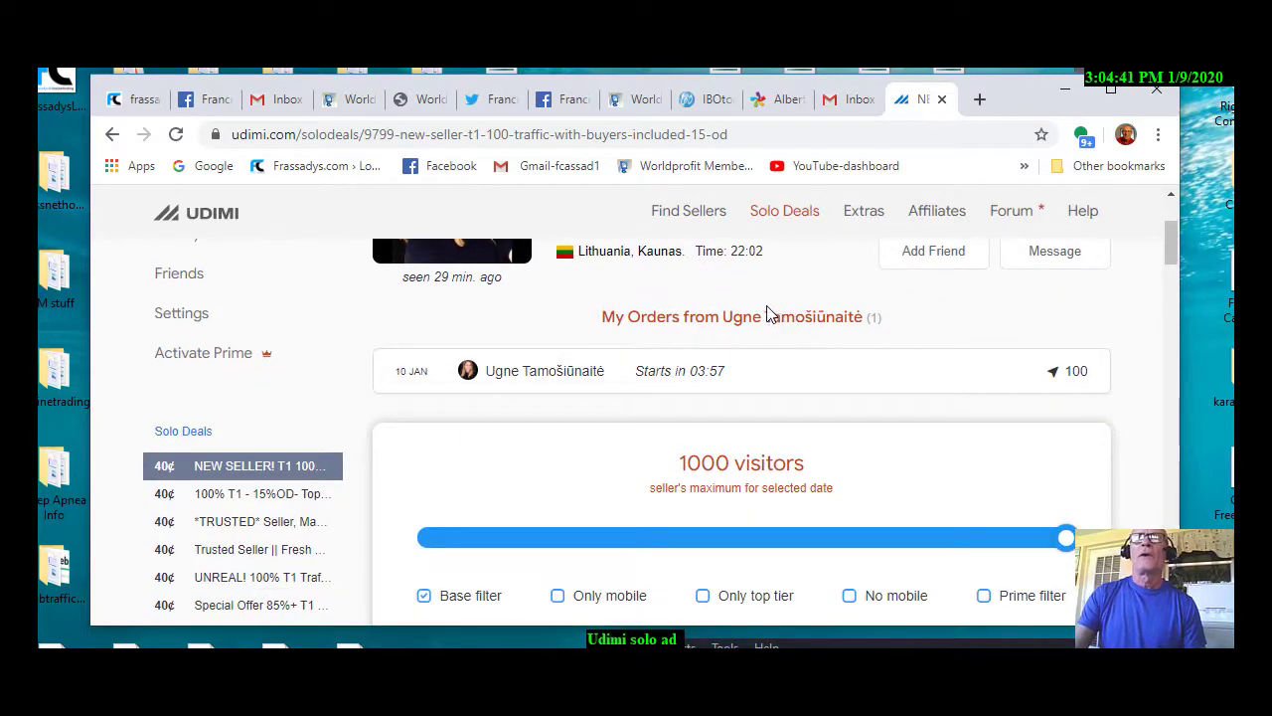
pyautogui.scroll(-1, 805, 338)
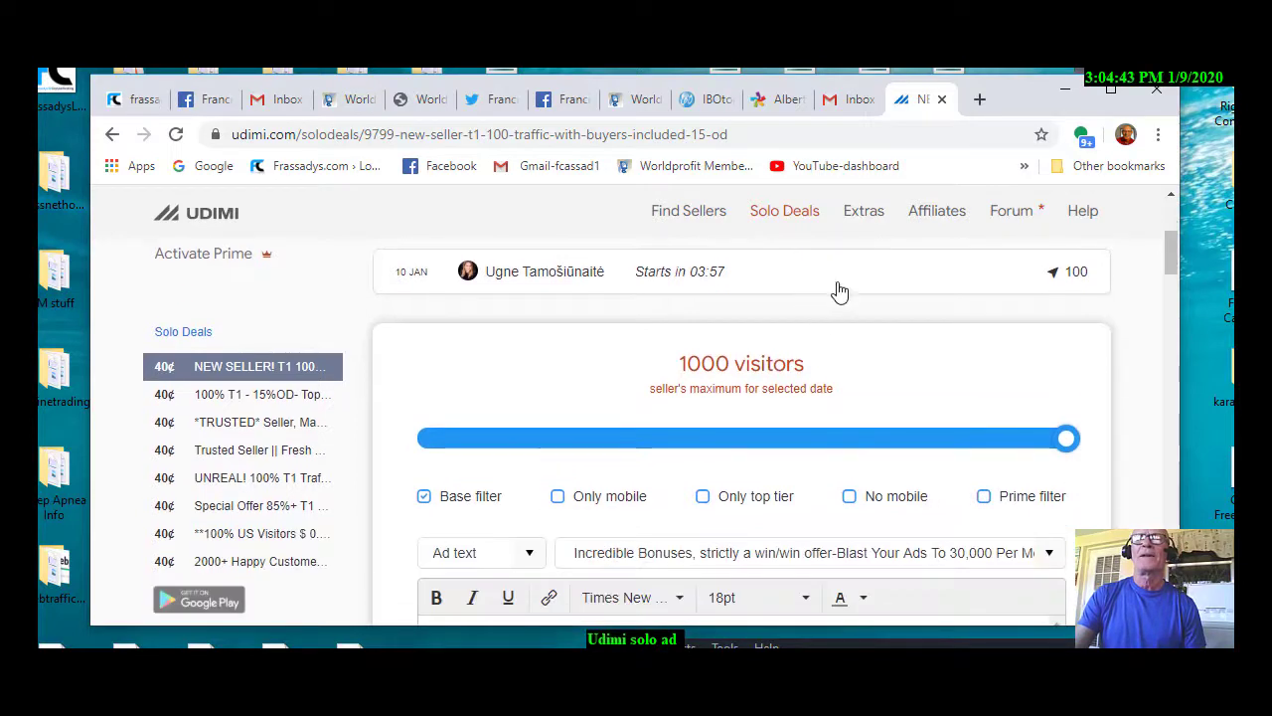
pyautogui.scroll(2, 830, 289)
pyautogui.scroll(2, 785, 293)
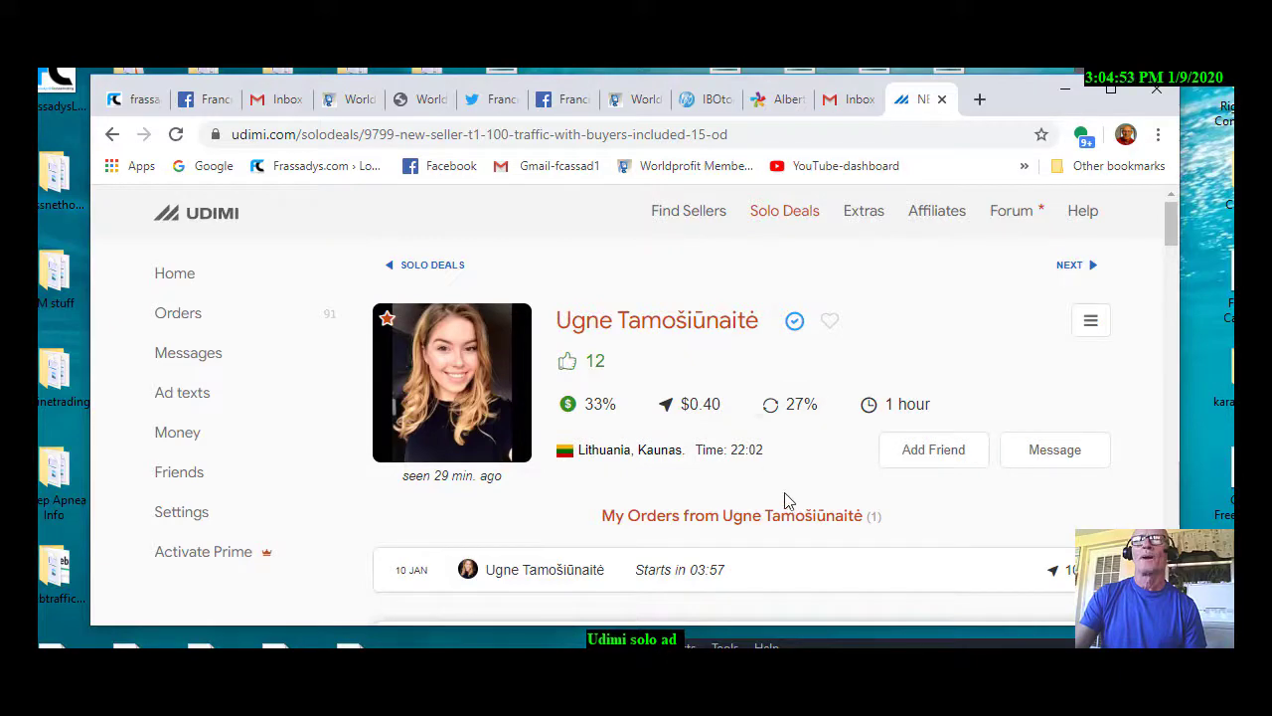
pyautogui.scroll(-1, 785, 408)
pyautogui.scroll(-1, 785, 427)
pyautogui.scroll(-1, 775, 420)
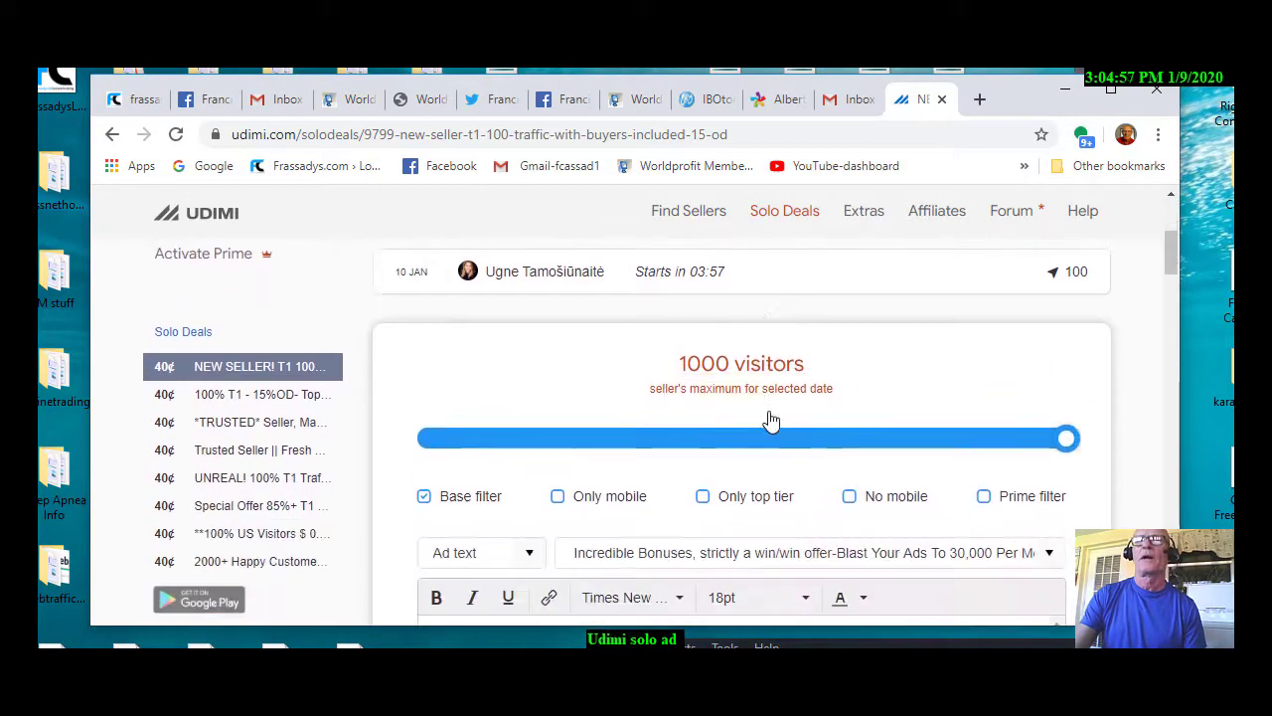
pyautogui.scroll(2, 780, 313)
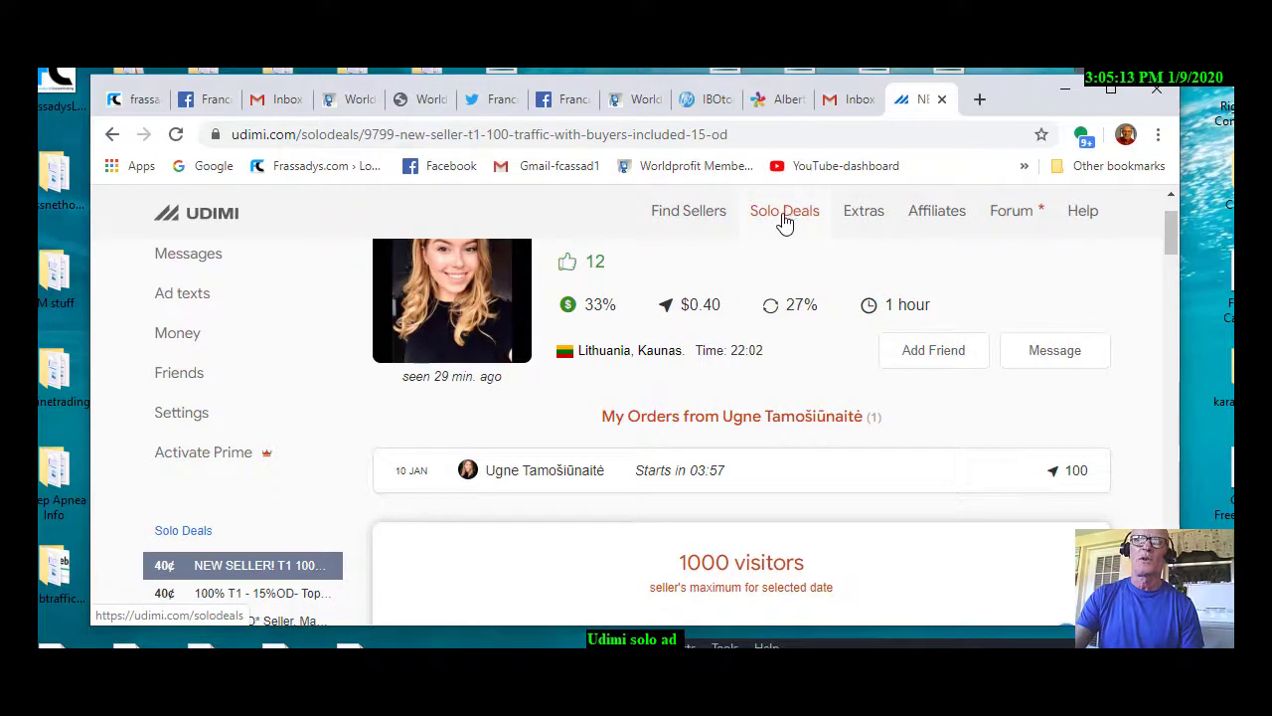
pyautogui.moveTo(779, 300)
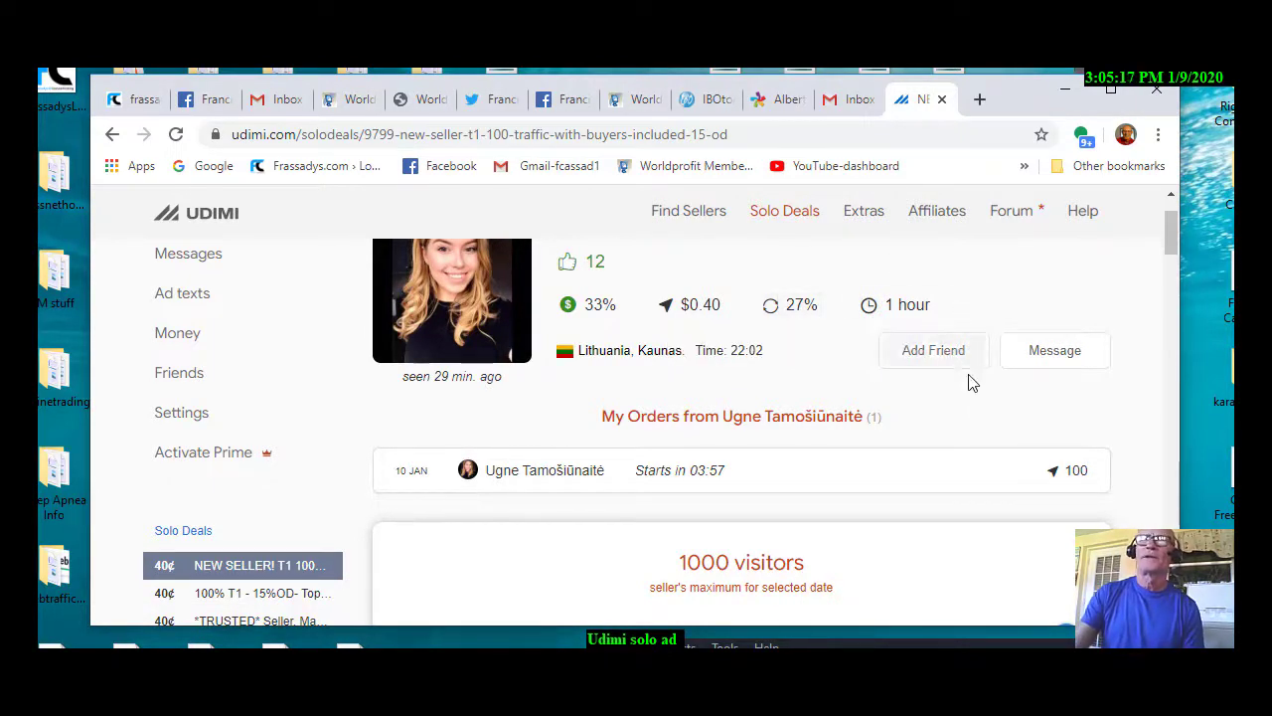
# - Open a chat with the deal's seller and place the cursor in the message box
pyautogui.click(1037, 364)
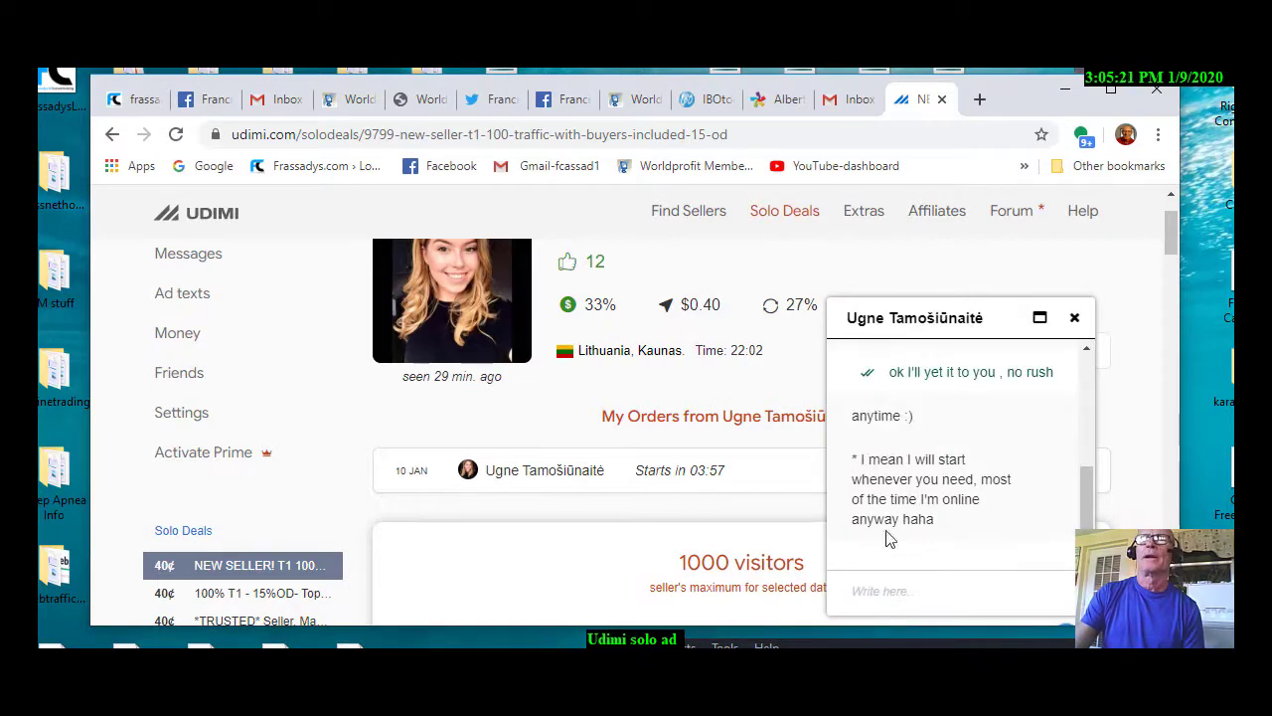
pyautogui.click(880, 606)
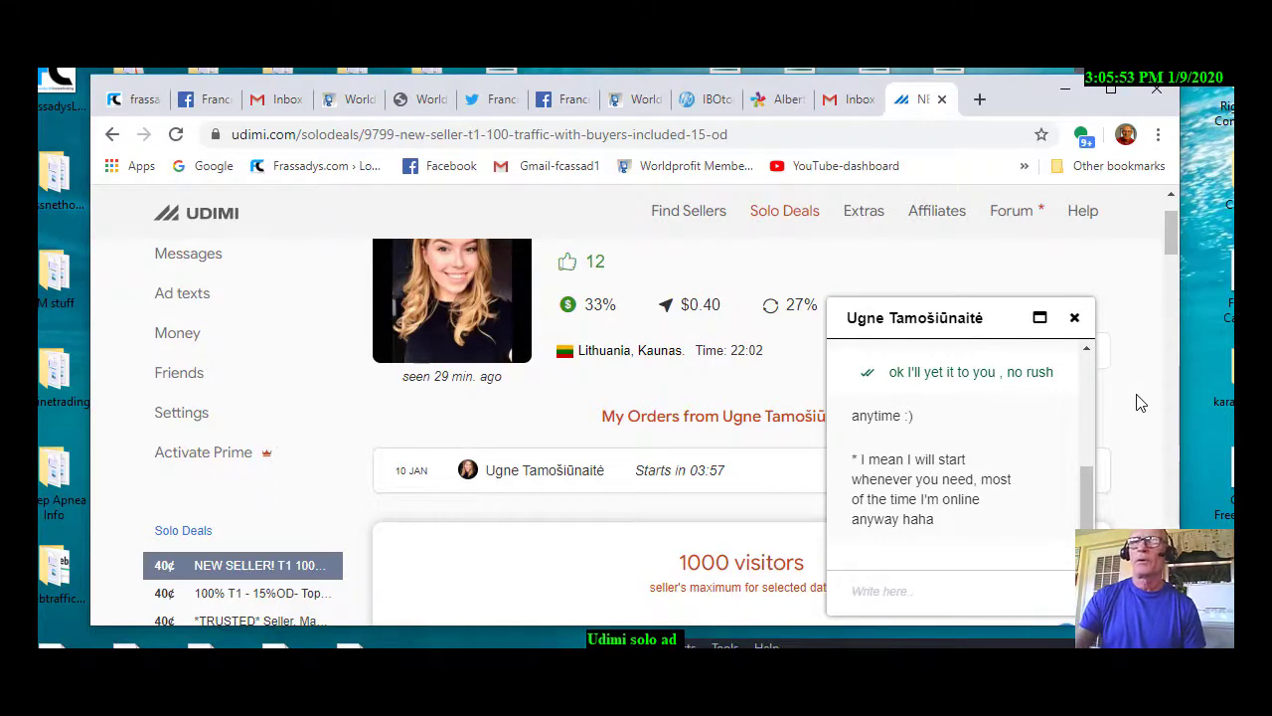
pyautogui.click(863, 596)
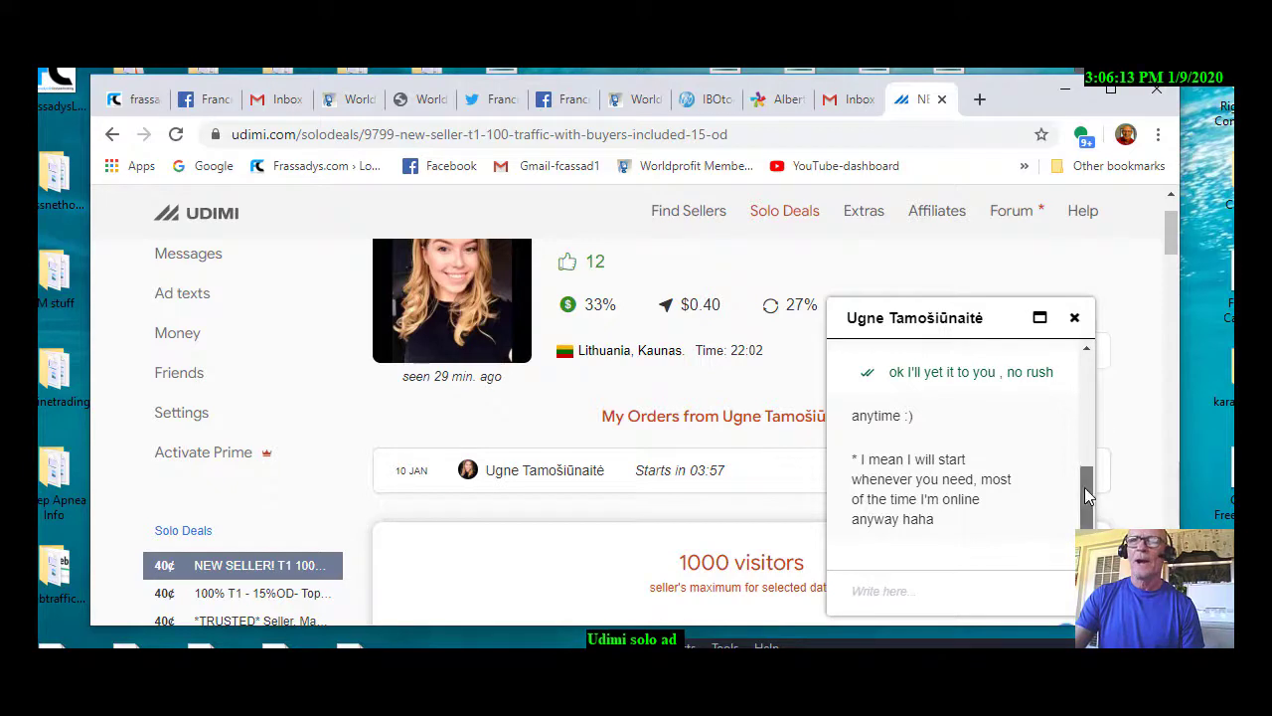
# - Read through the messages confirming the 100-click Karatbars International run, then close the chat
pyautogui.moveTo(1084, 485); pyautogui.dragTo(1045, 384)
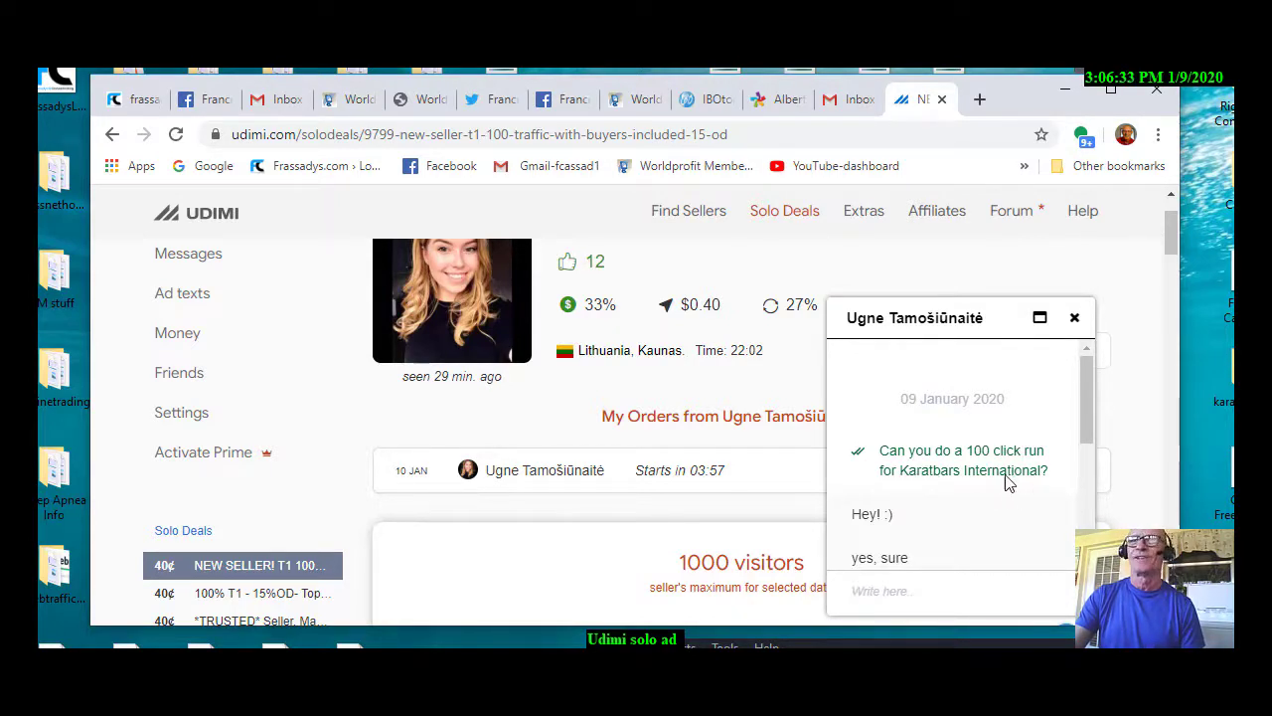
pyautogui.scroll(-1, 1006, 480)
pyautogui.scroll(-2, 1004, 475)
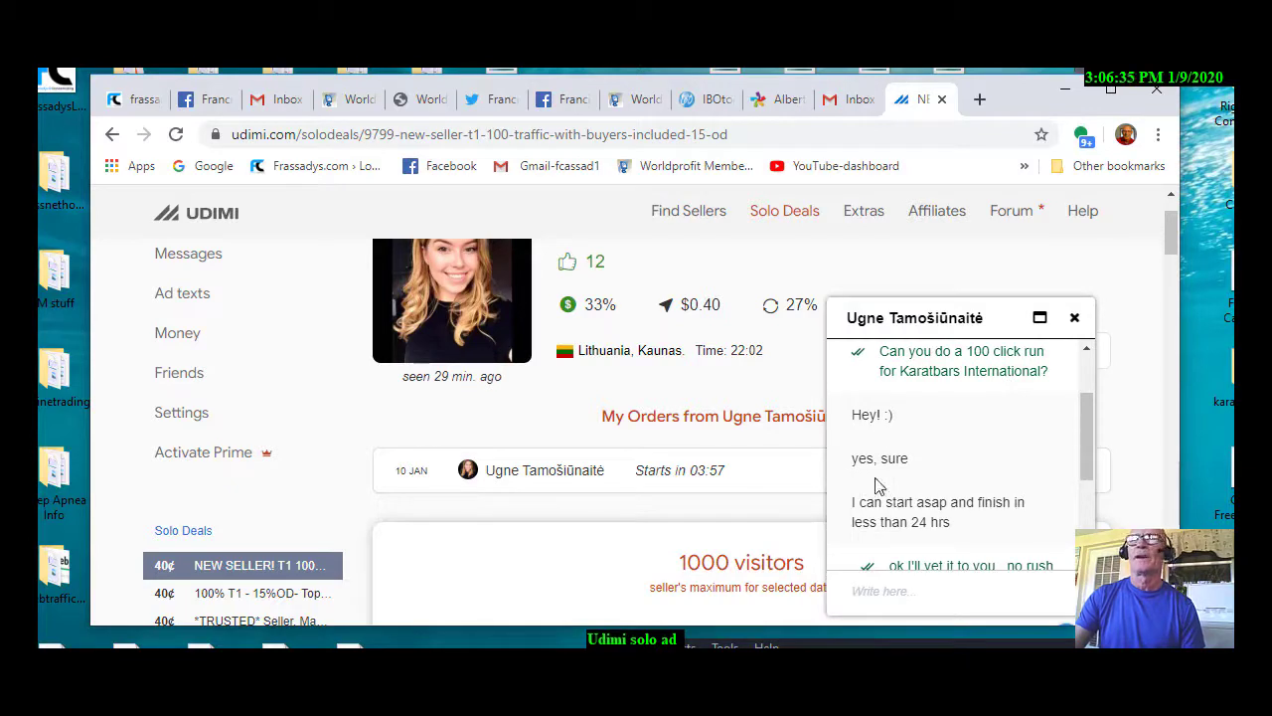
pyautogui.scroll(-3, 997, 484)
pyautogui.moveTo(1080, 464); pyautogui.dragTo(1085, 510)
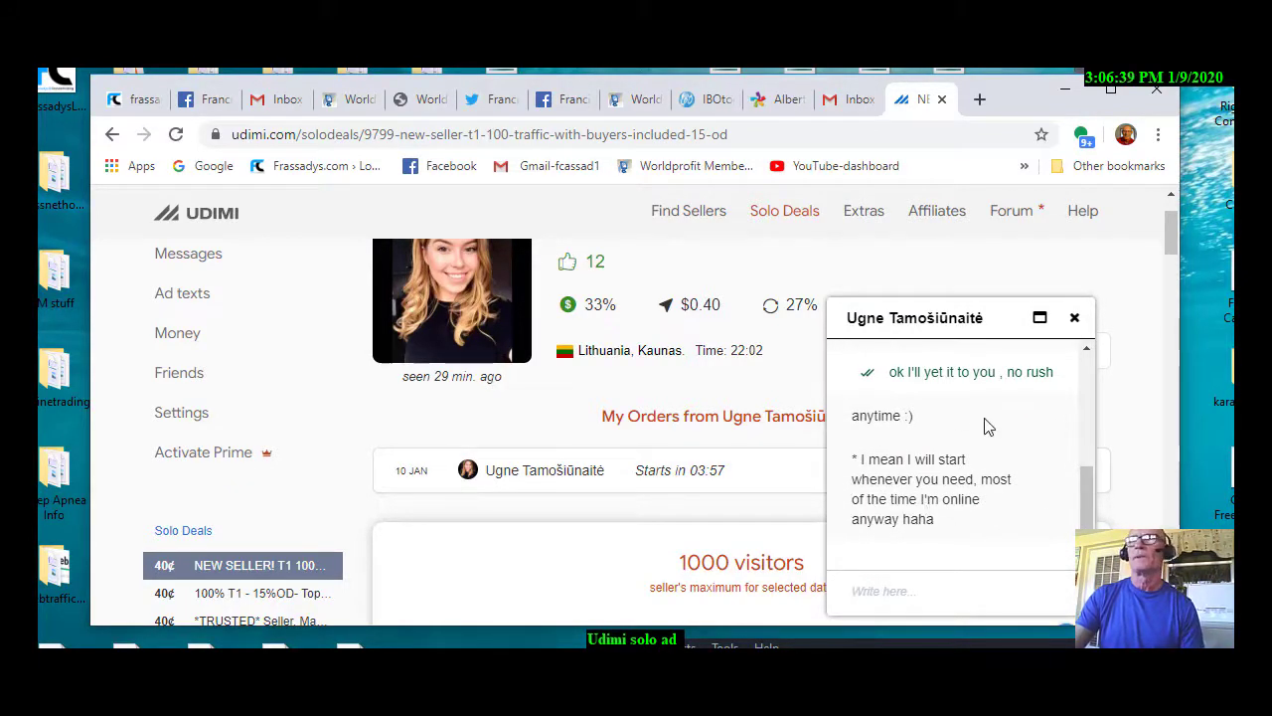
pyautogui.click(1075, 318)
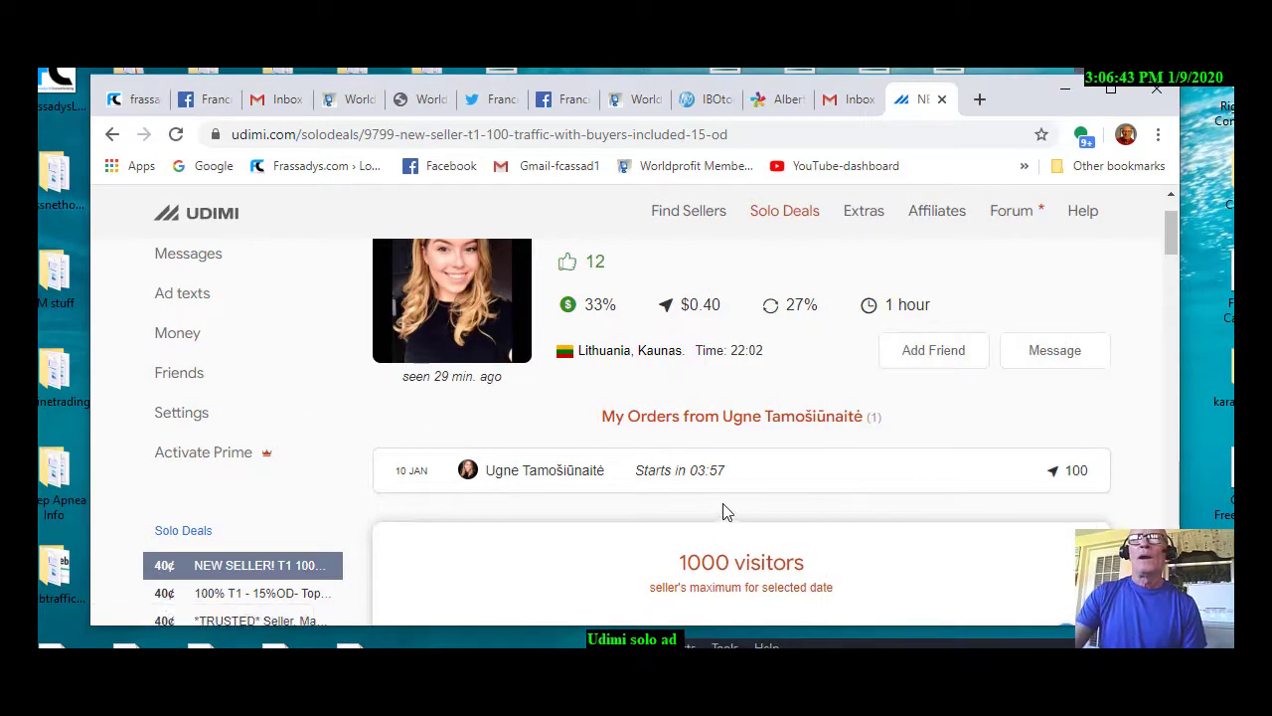
# - Open Ad texts from the sidebar and look over saved swipes like 'Leads To Financial Freedom-Hype Or Reality?'
pyautogui.scroll(1, 925, 429)
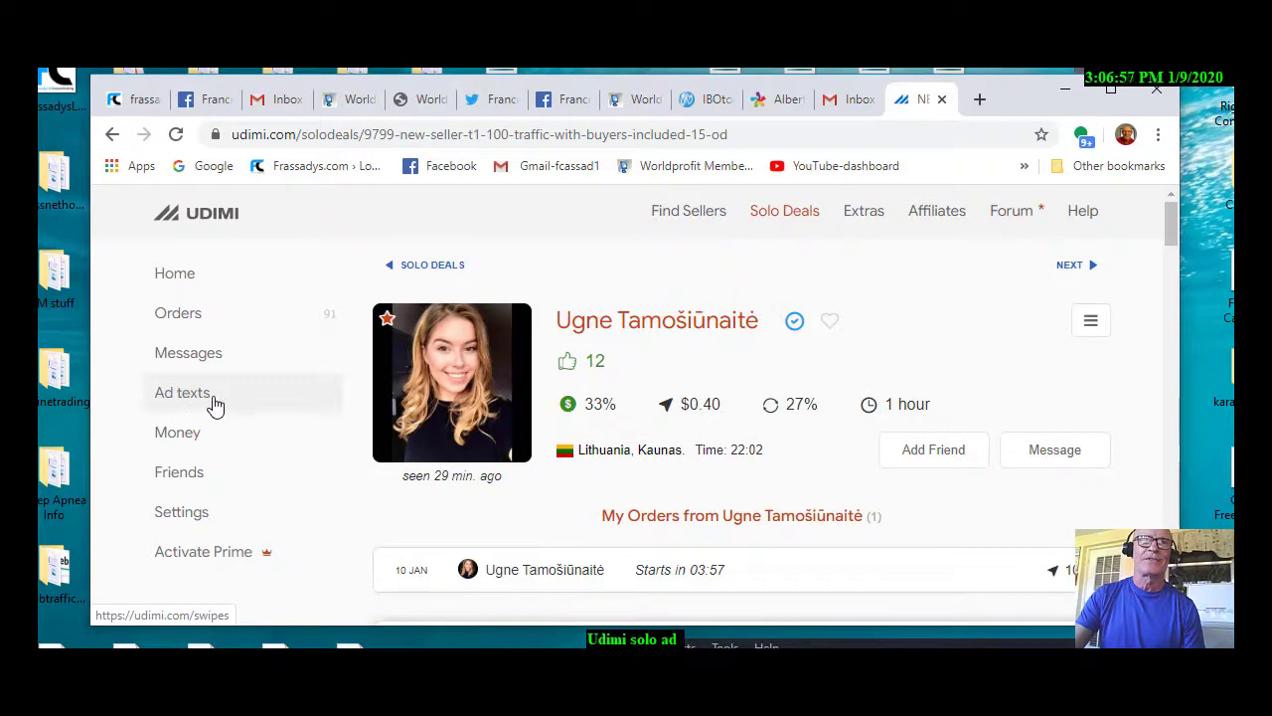
pyautogui.click(183, 398)
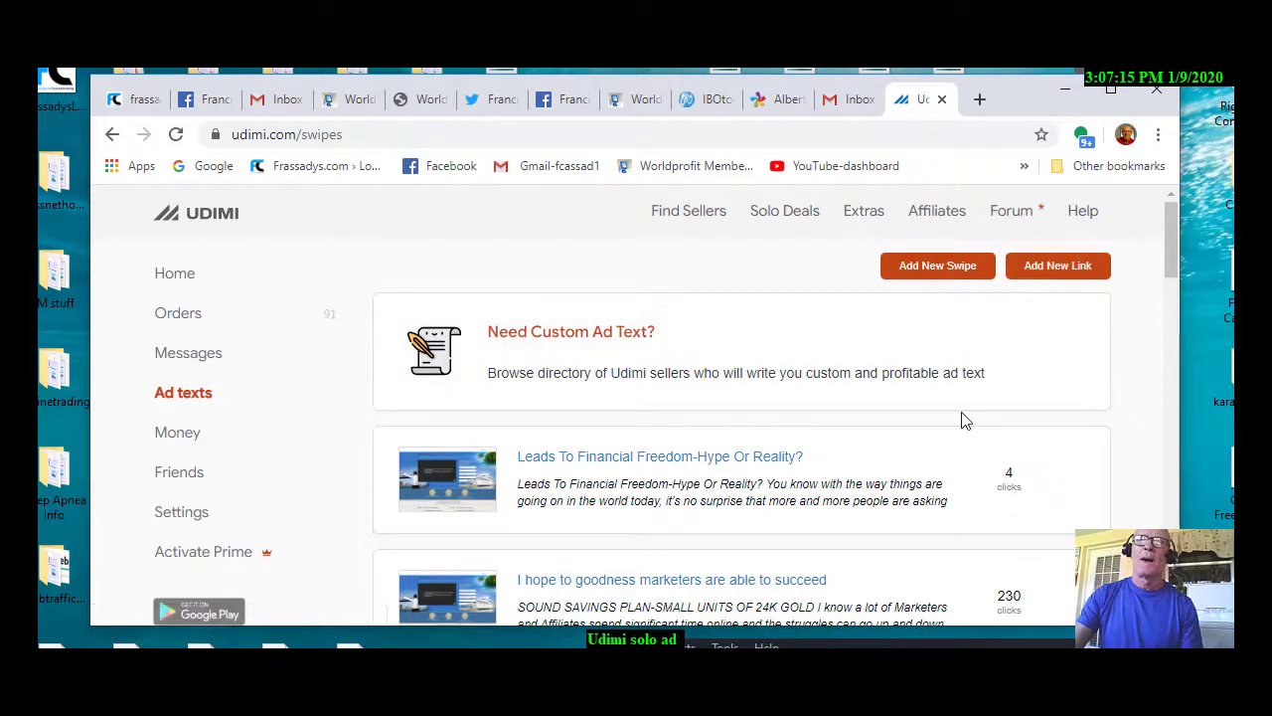
pyautogui.scroll(-1, 745, 388)
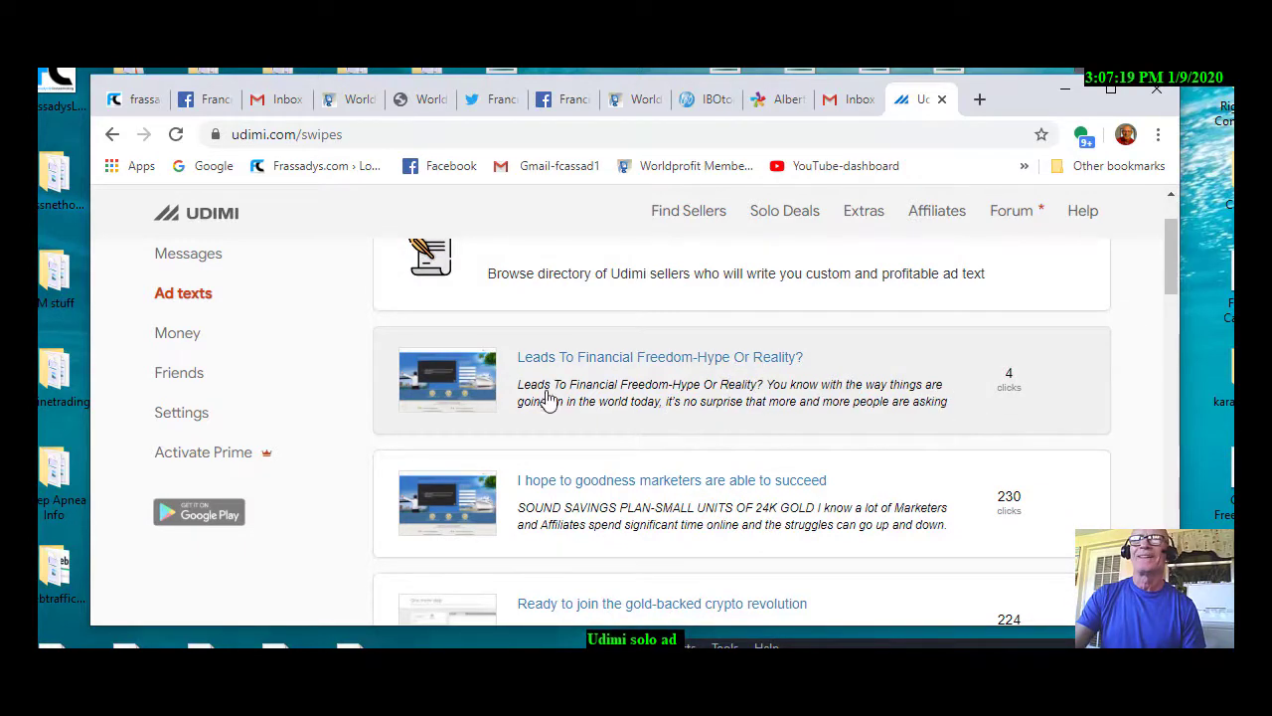
pyautogui.scroll(1, 929, 318)
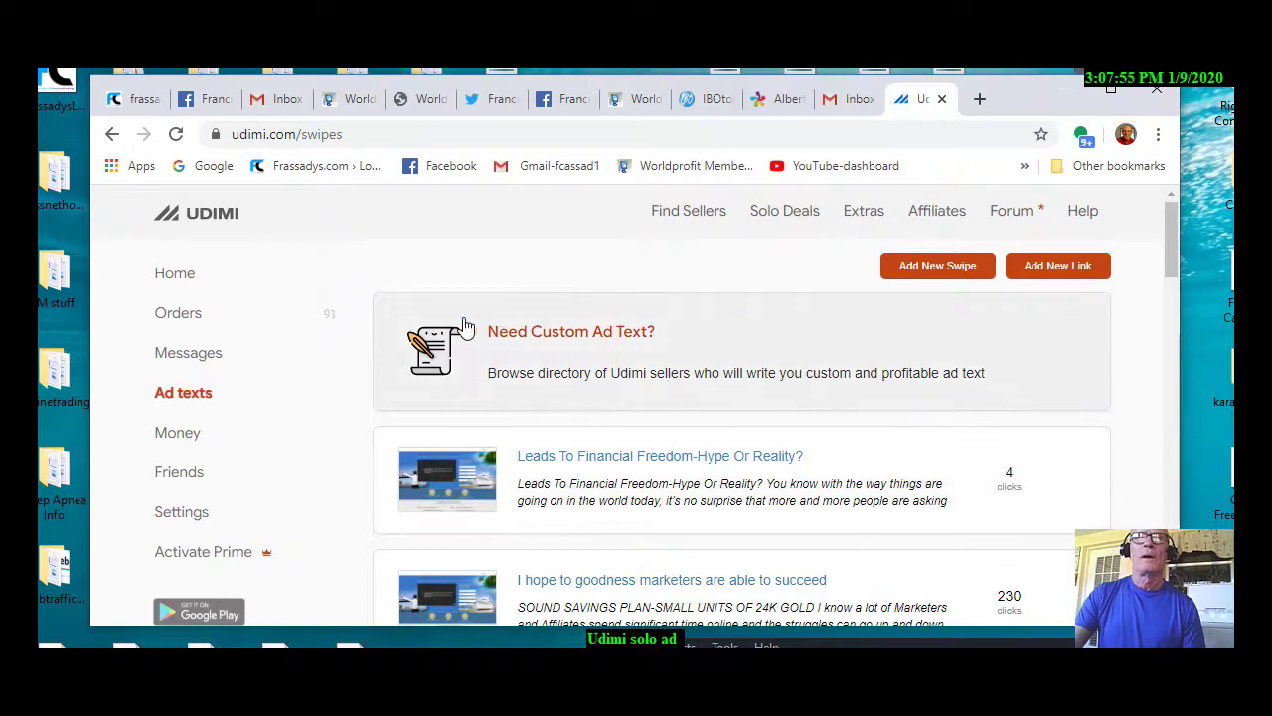
# - Return to Solo Deals and scroll past offers like '*TRUSTED* Seller, Max Bonus Traffic, Fresh Traffic' at $0.40
pyautogui.click(782, 214)
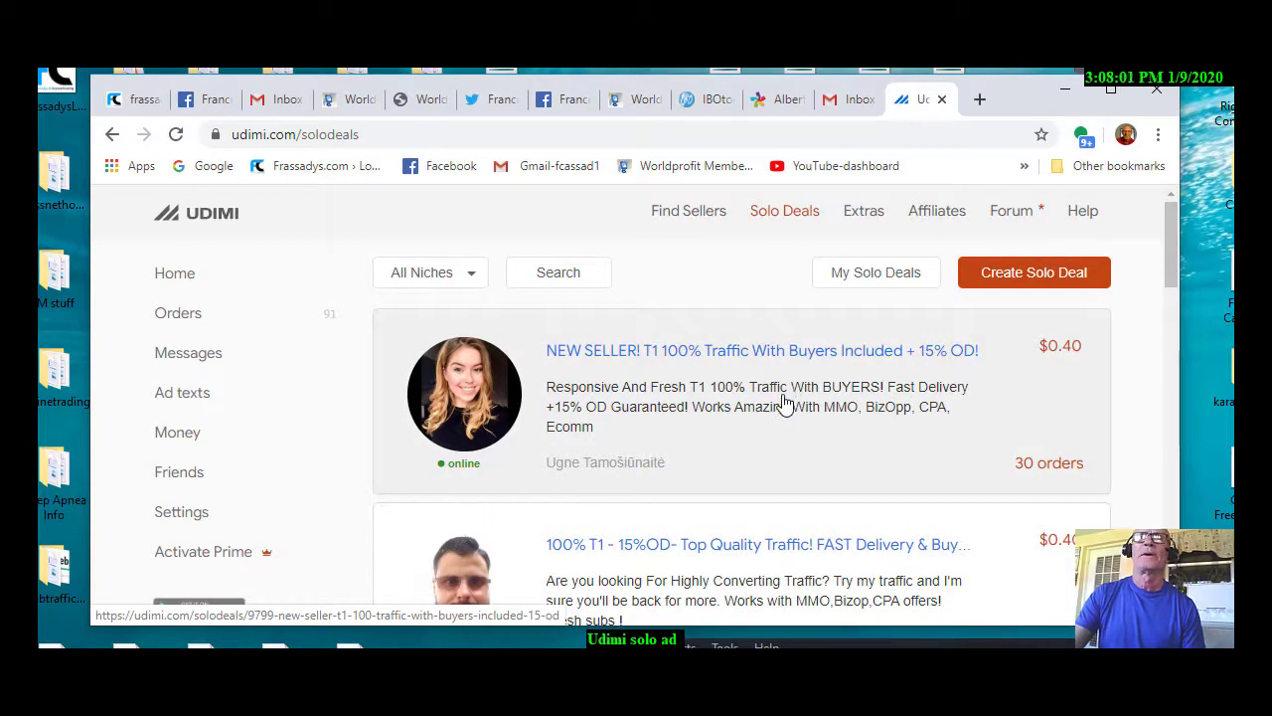
pyautogui.scroll(-1, 785, 368)
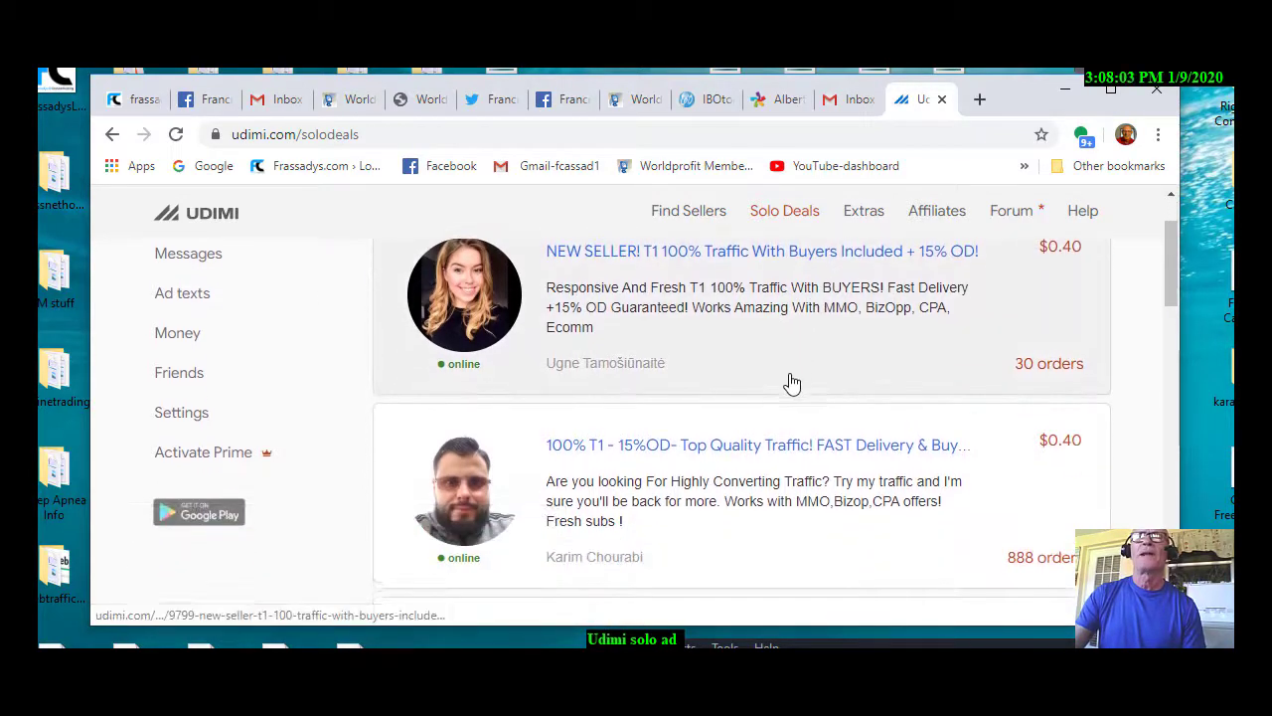
pyautogui.scroll(-1, 783, 386)
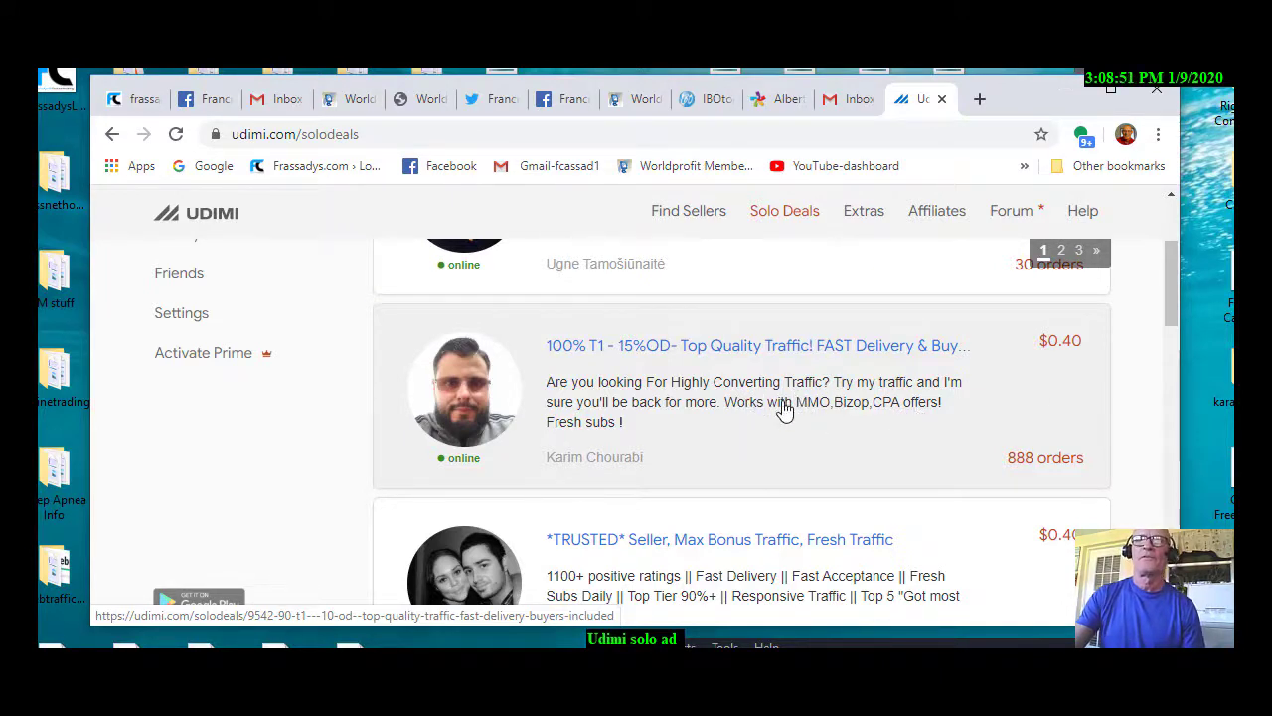
pyautogui.scroll(-2, 813, 380)
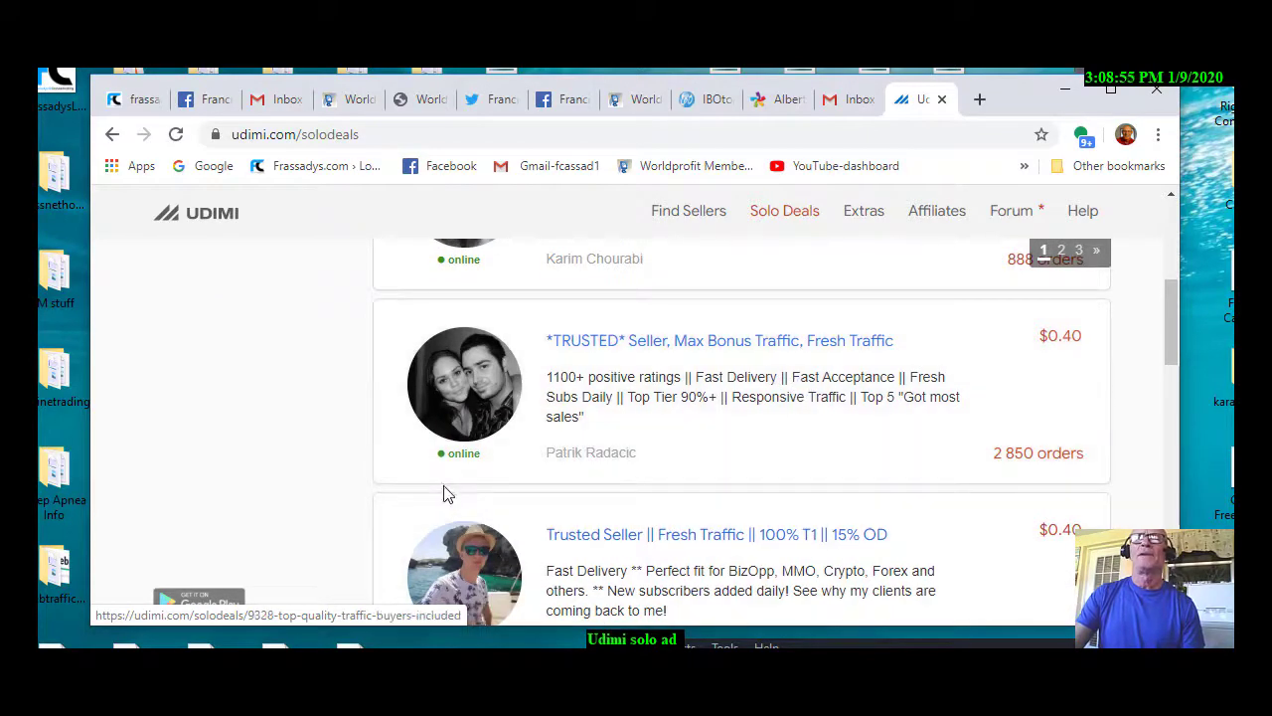
# - Scroll down to deals like 'UNREAL! 100% T1 Traffic with Buyers! 15% OD!'
pyautogui.scroll(-2, 855, 416)
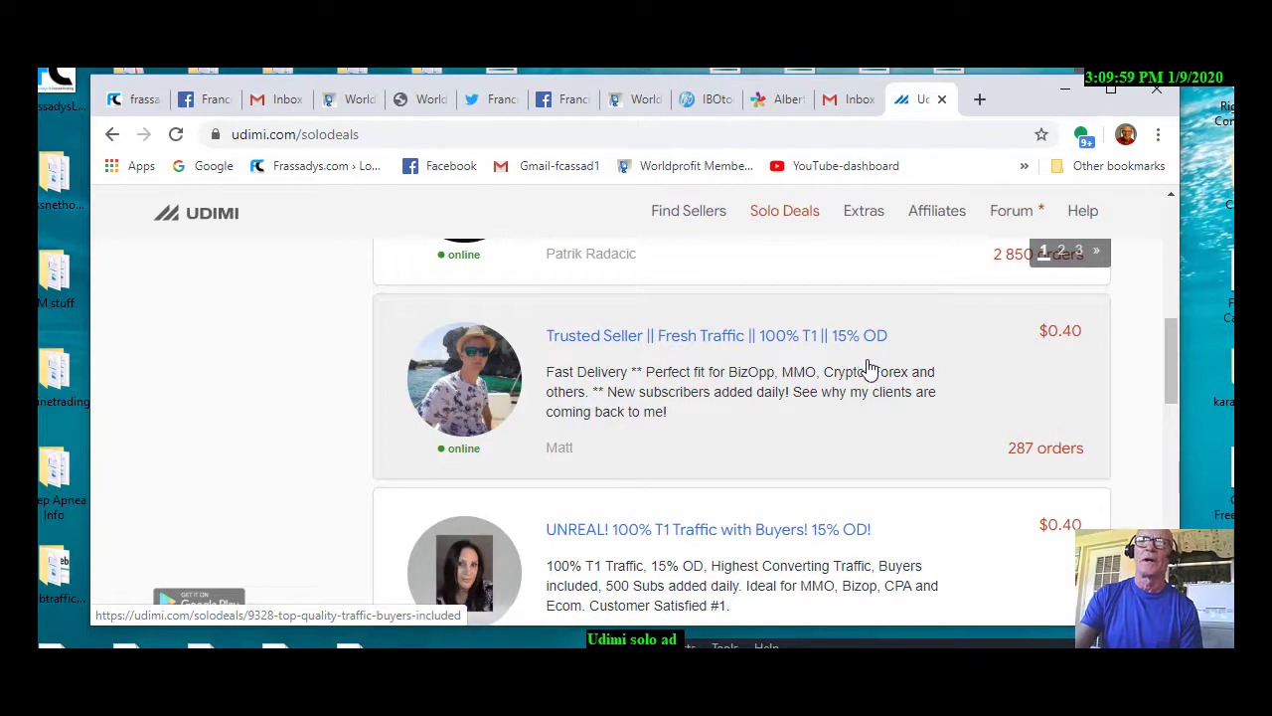
# - Scroll through the remaining Solo Deals, including the $0.40 'Special Offer 85%+ T1' listing, then back to the top
pyautogui.scroll(-2, 756, 398)
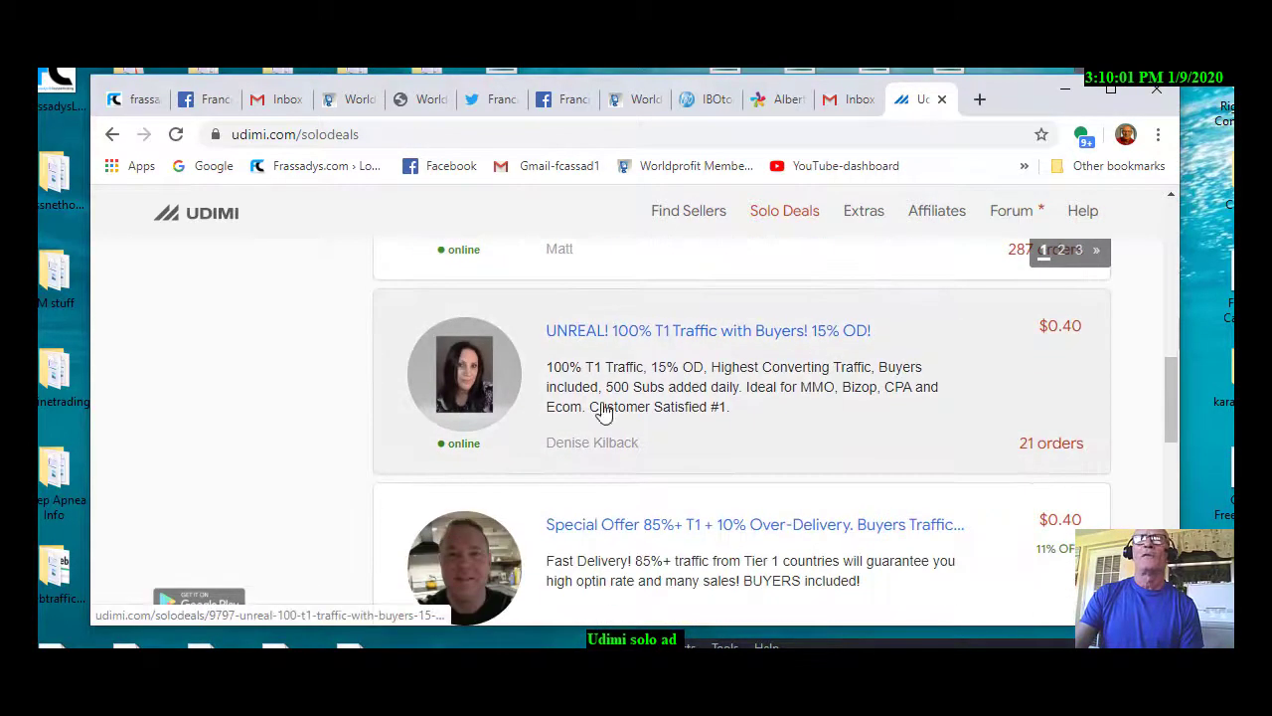
pyautogui.scroll(-1, 755, 397)
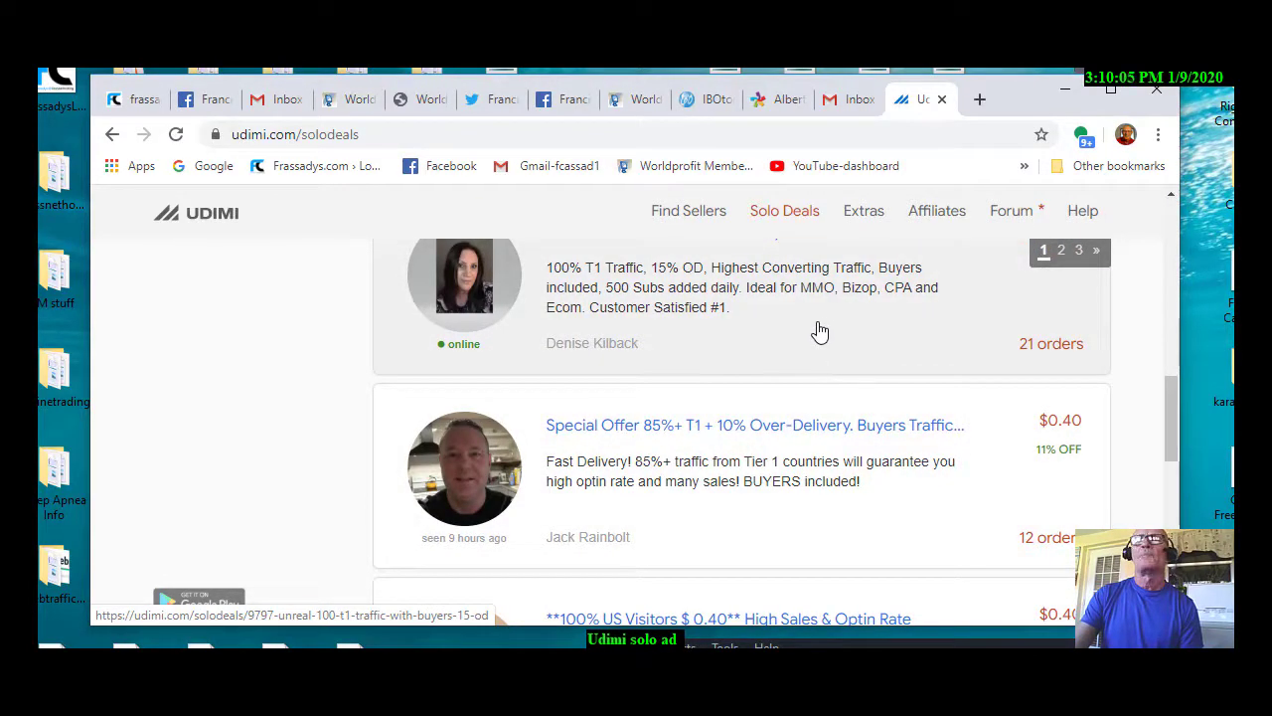
pyautogui.scroll(2, 869, 356)
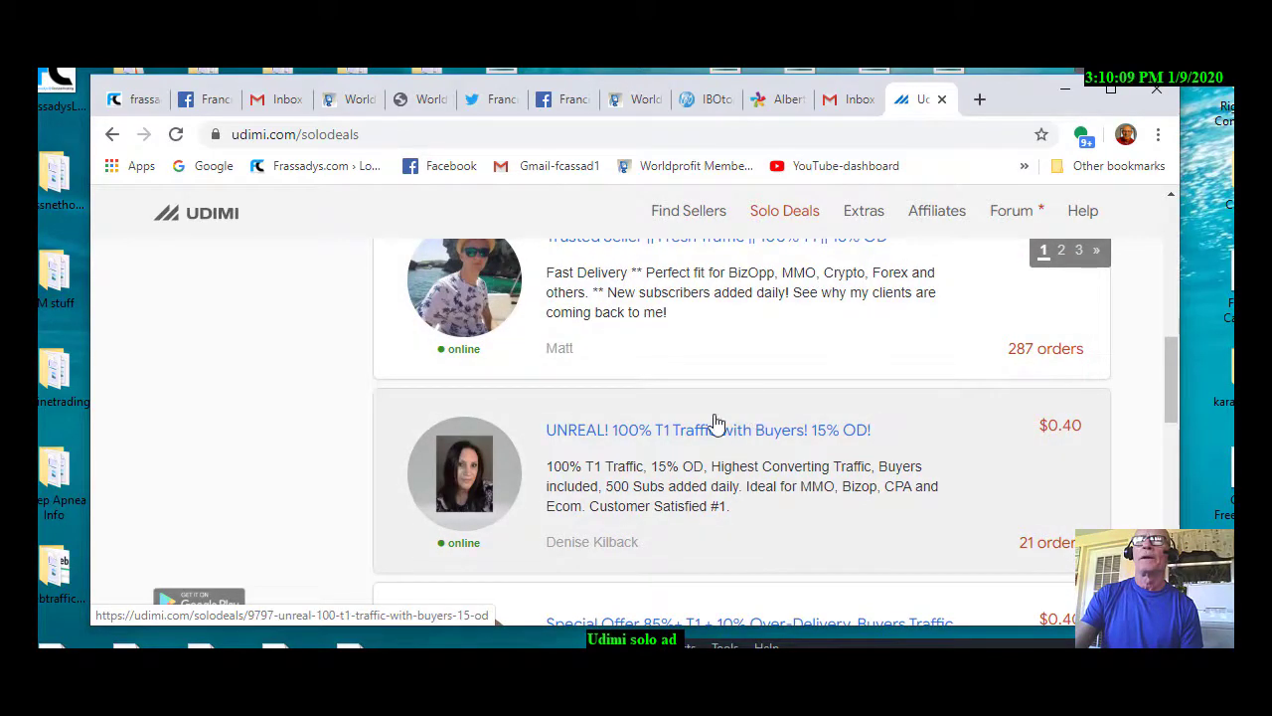
pyautogui.scroll(1, 824, 384)
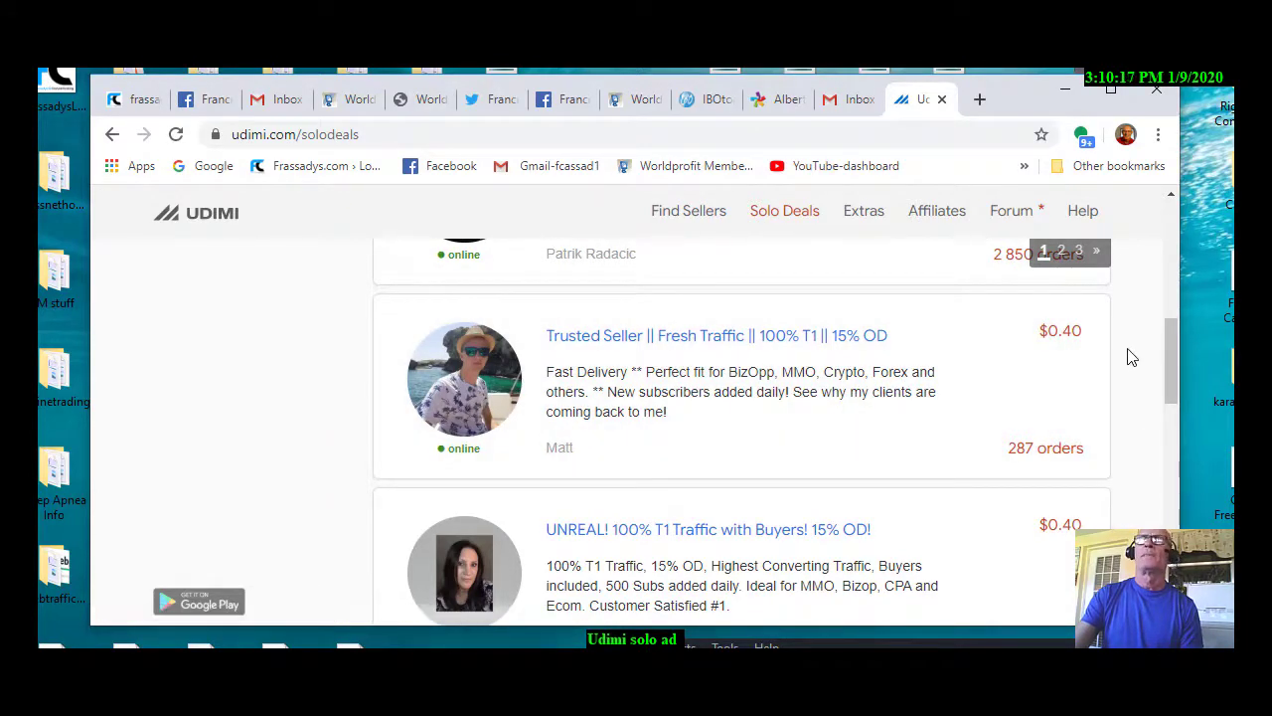
pyautogui.scroll(-4, 1133, 367)
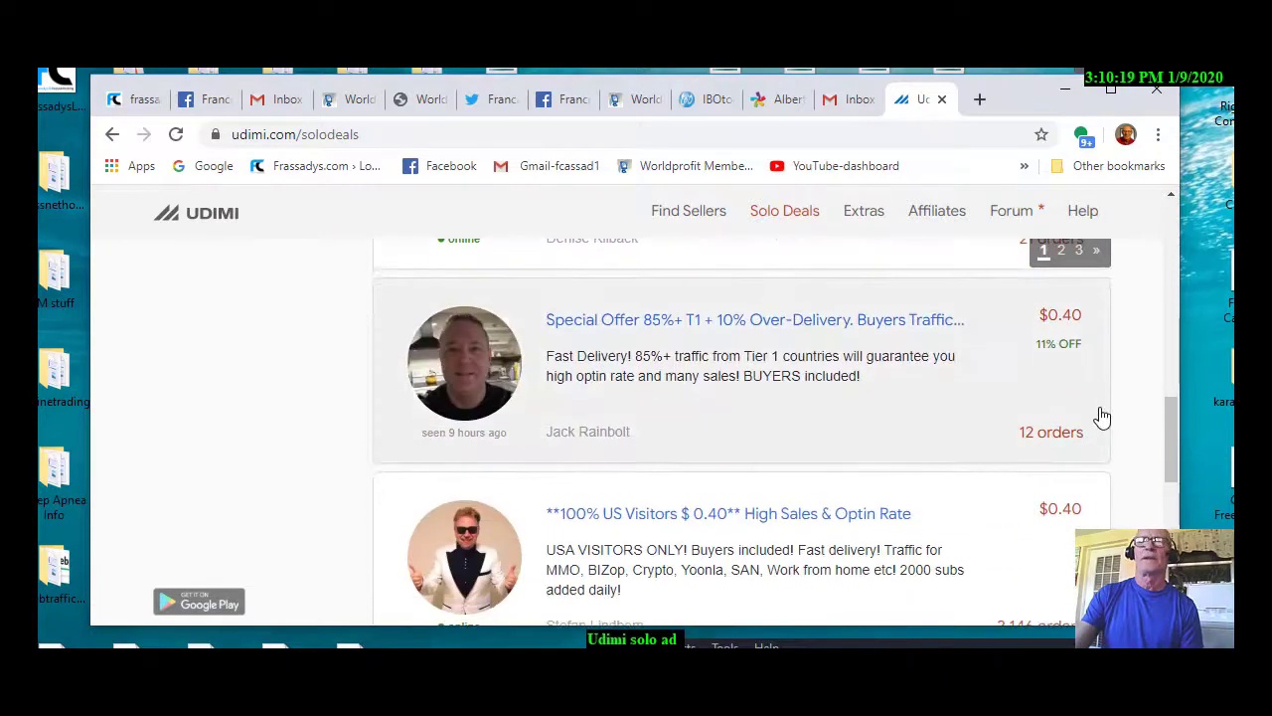
pyautogui.scroll(-1, 1143, 416)
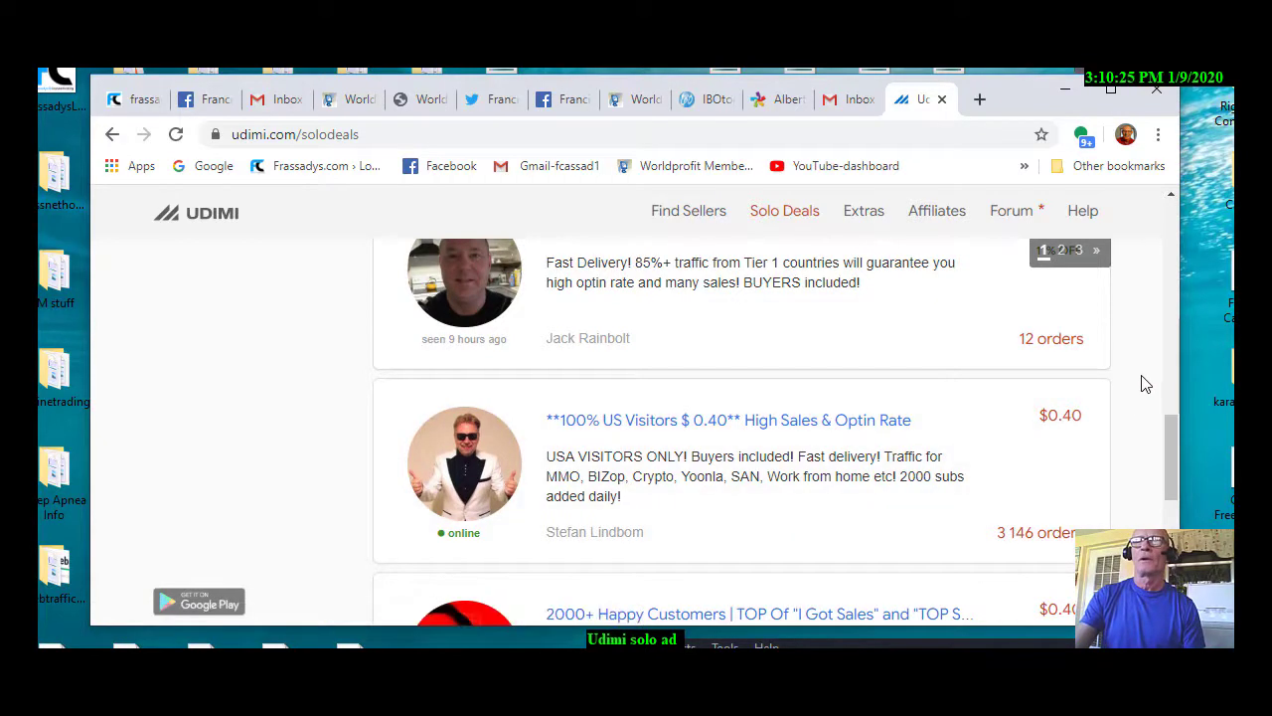
pyautogui.scroll(-1, 1143, 380)
pyautogui.scroll(-2, 1143, 381)
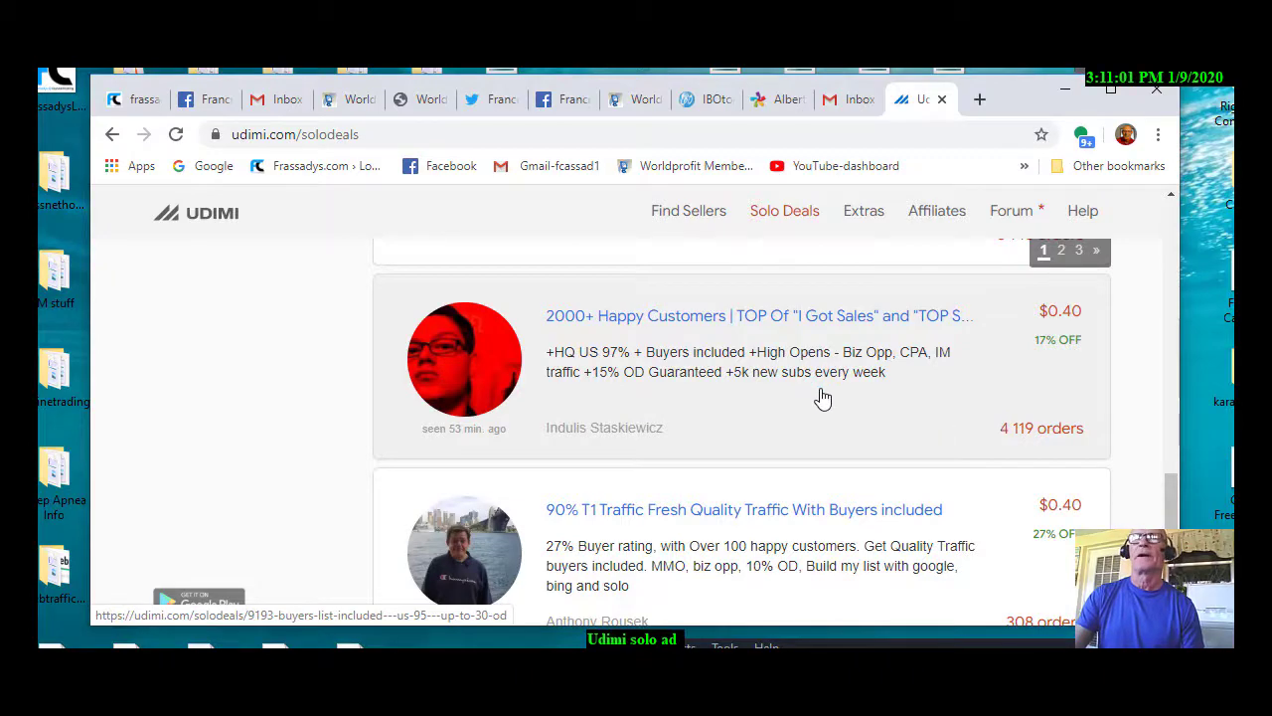
pyautogui.scroll(-3, 841, 402)
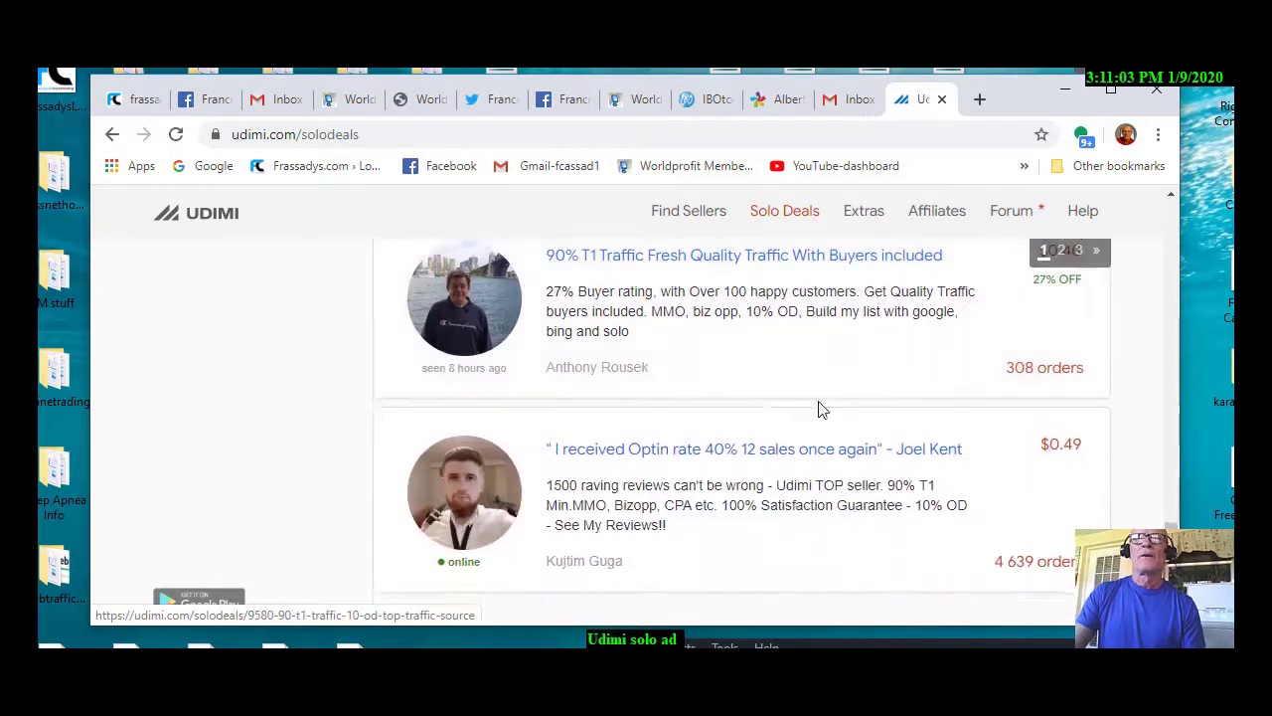
pyautogui.scroll(10, 869, 375)
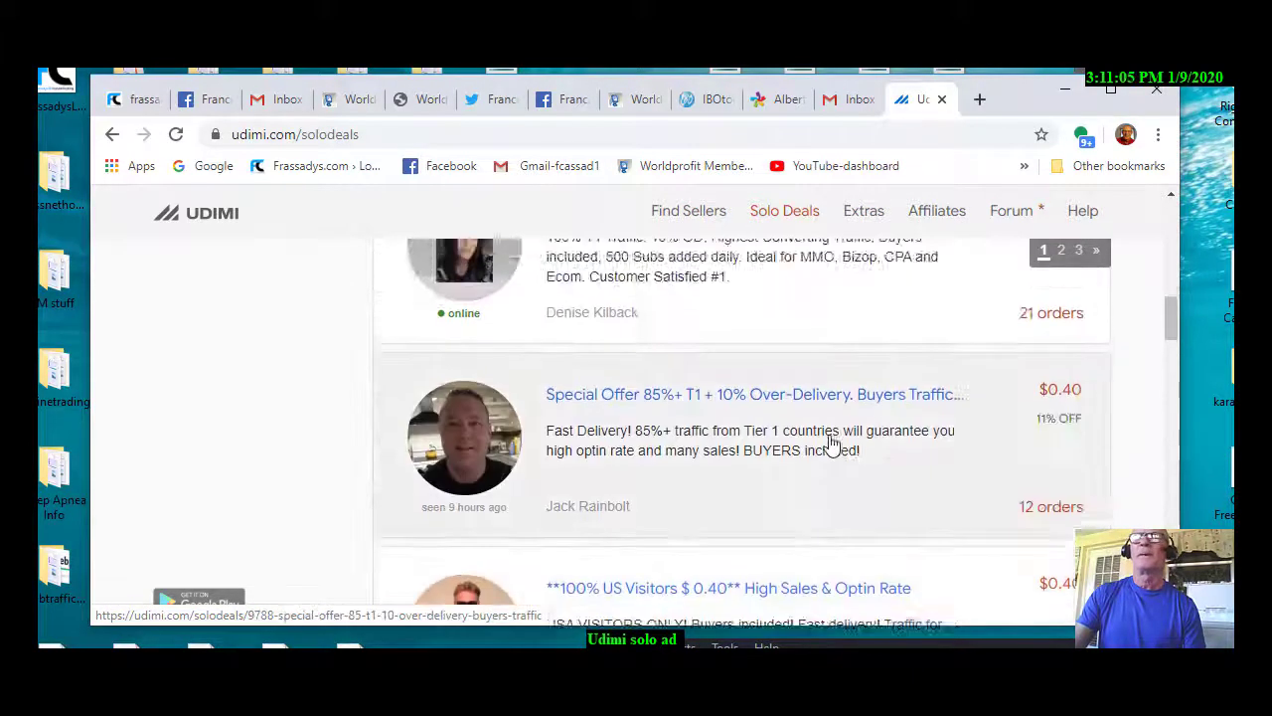
pyautogui.scroll(2, 752, 363)
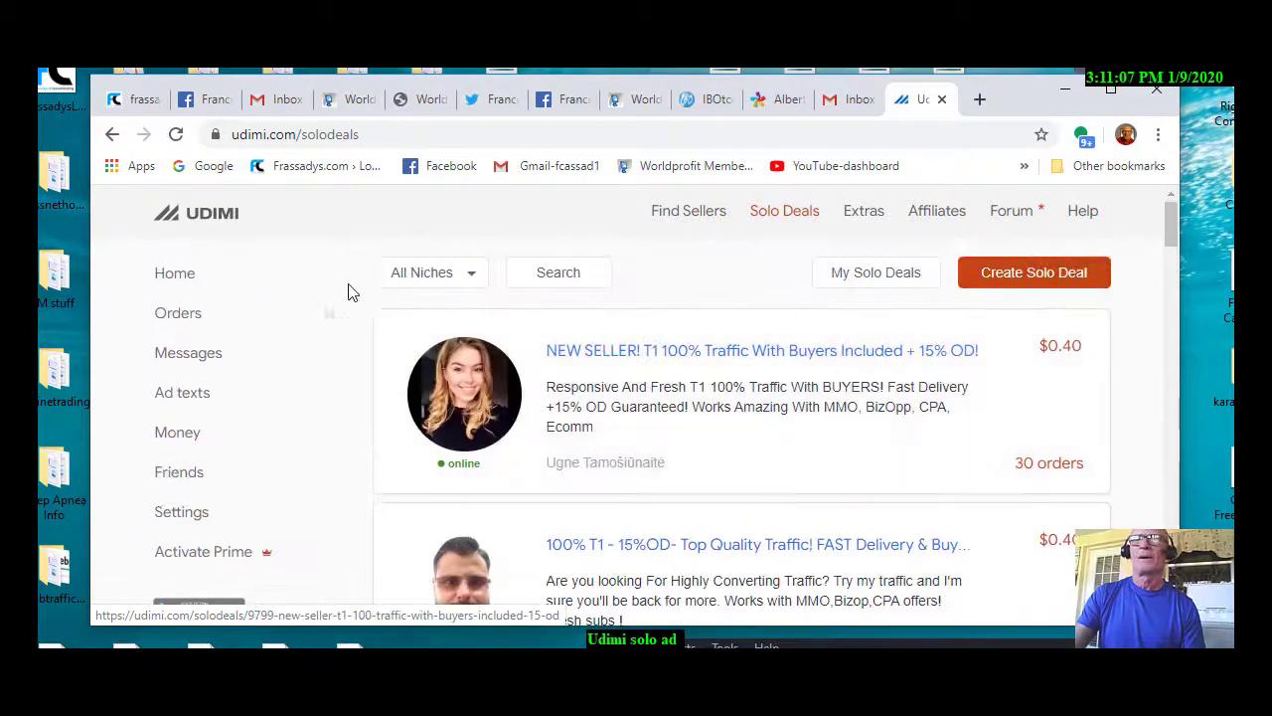